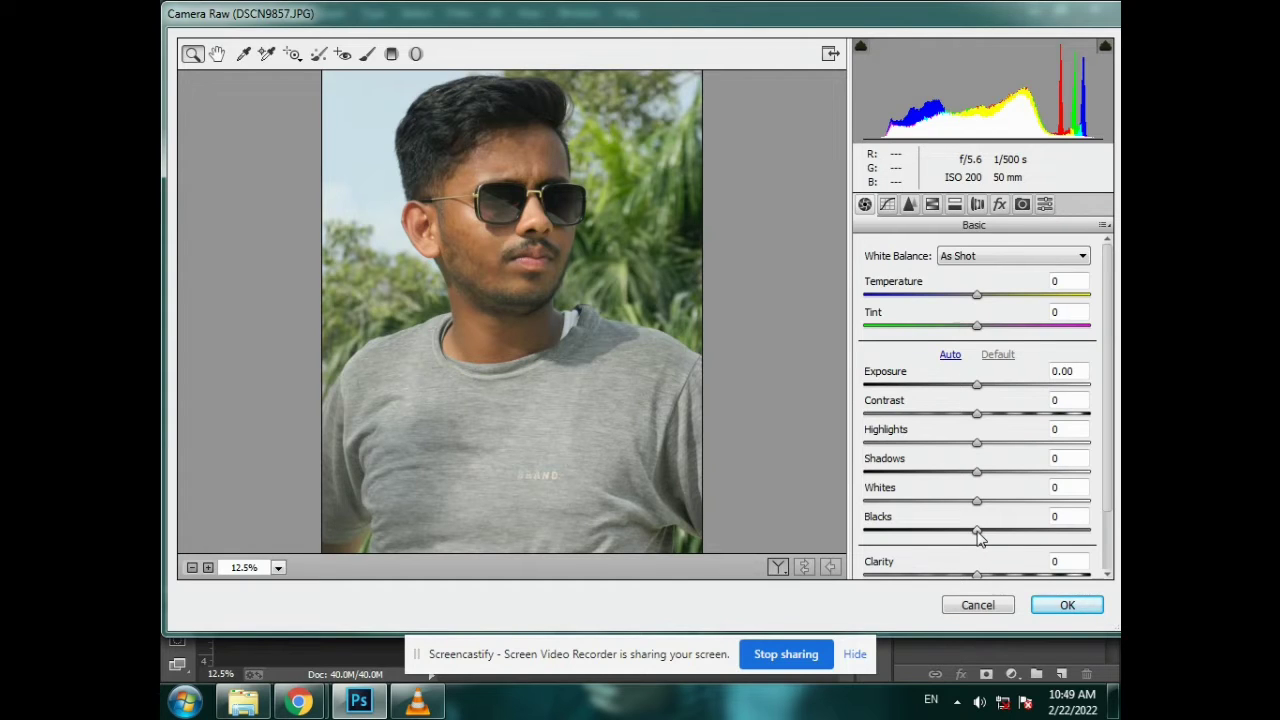
In the Camera Raw basic adjustments, set Blacks to -56, Exposure to +0.50 and Whites to -100
{"action": "left_click_drag", "start_coordinate": [978, 538], "coordinate": [915, 542]}
{"action": "left_click_drag", "start_coordinate": [977, 392], "coordinate": [988, 393]}
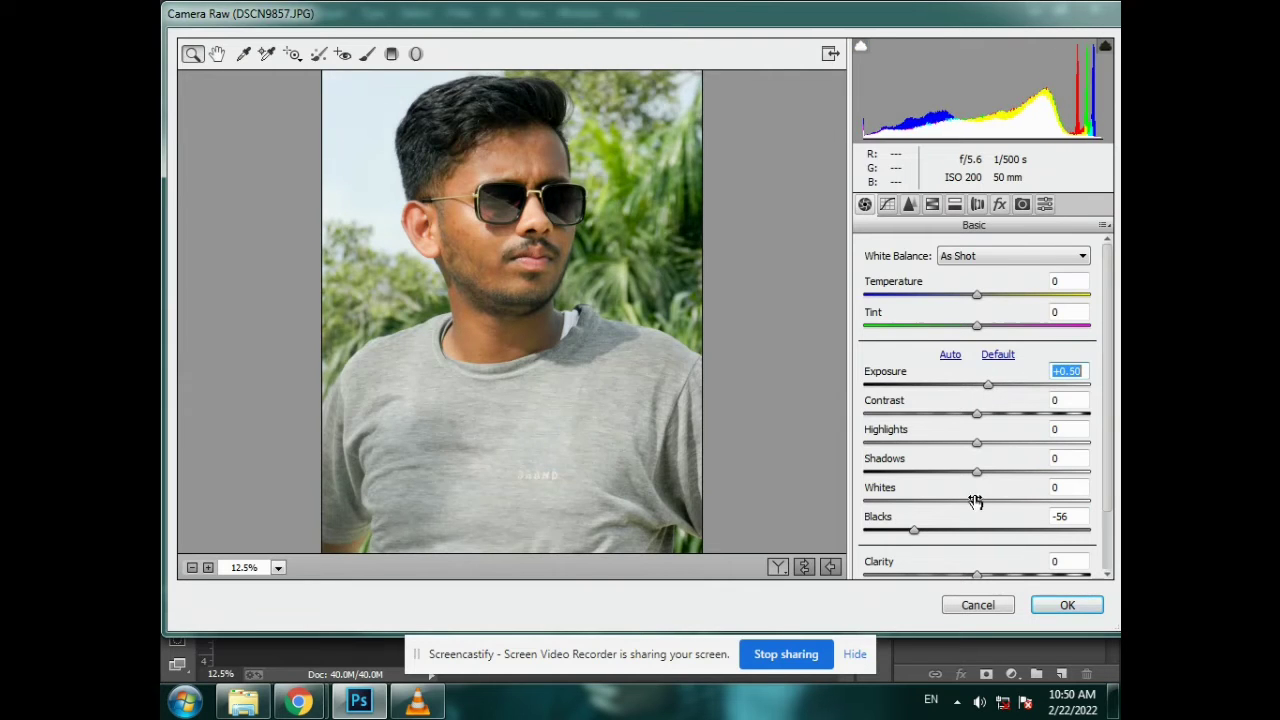
{"action": "left_click_drag", "start_coordinate": [975, 500], "coordinate": [828, 508]}
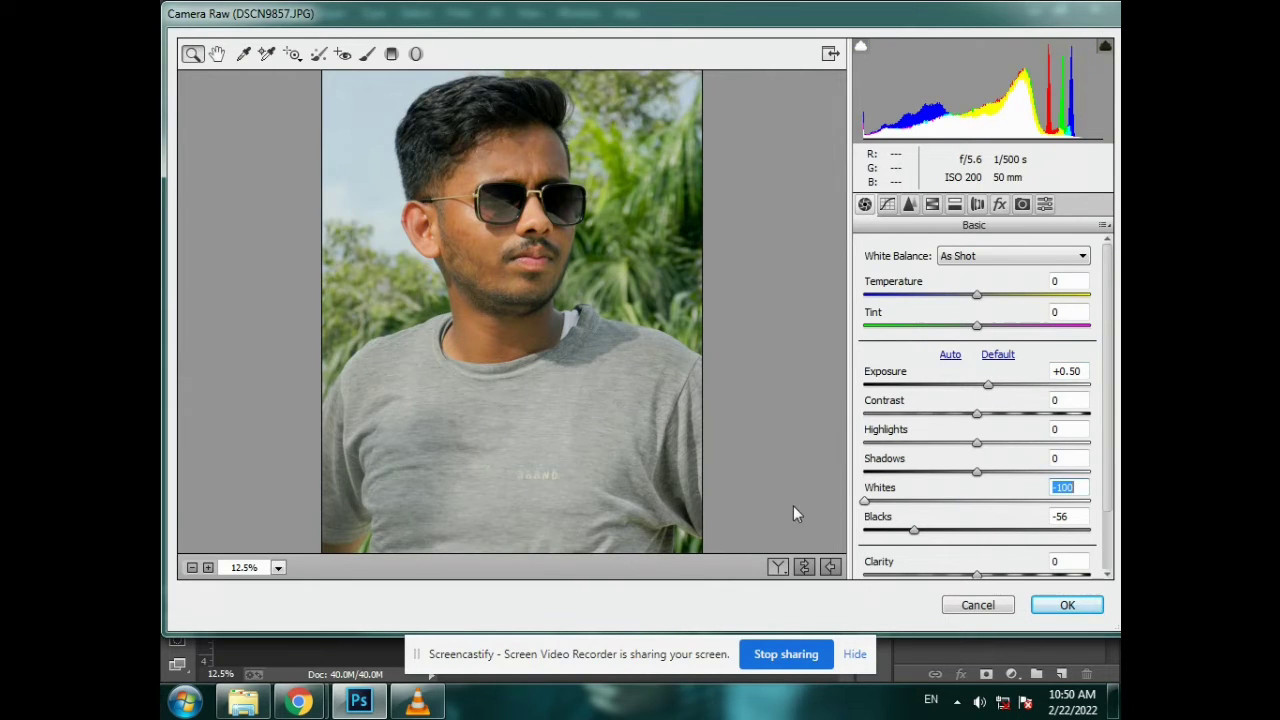
Set Highlights to -86 and Shadows to +59, keep Contrast at 0, and apply the Camera Raw adjustments
{"action": "left_click_drag", "start_coordinate": [975, 472], "coordinate": [1025, 481]}
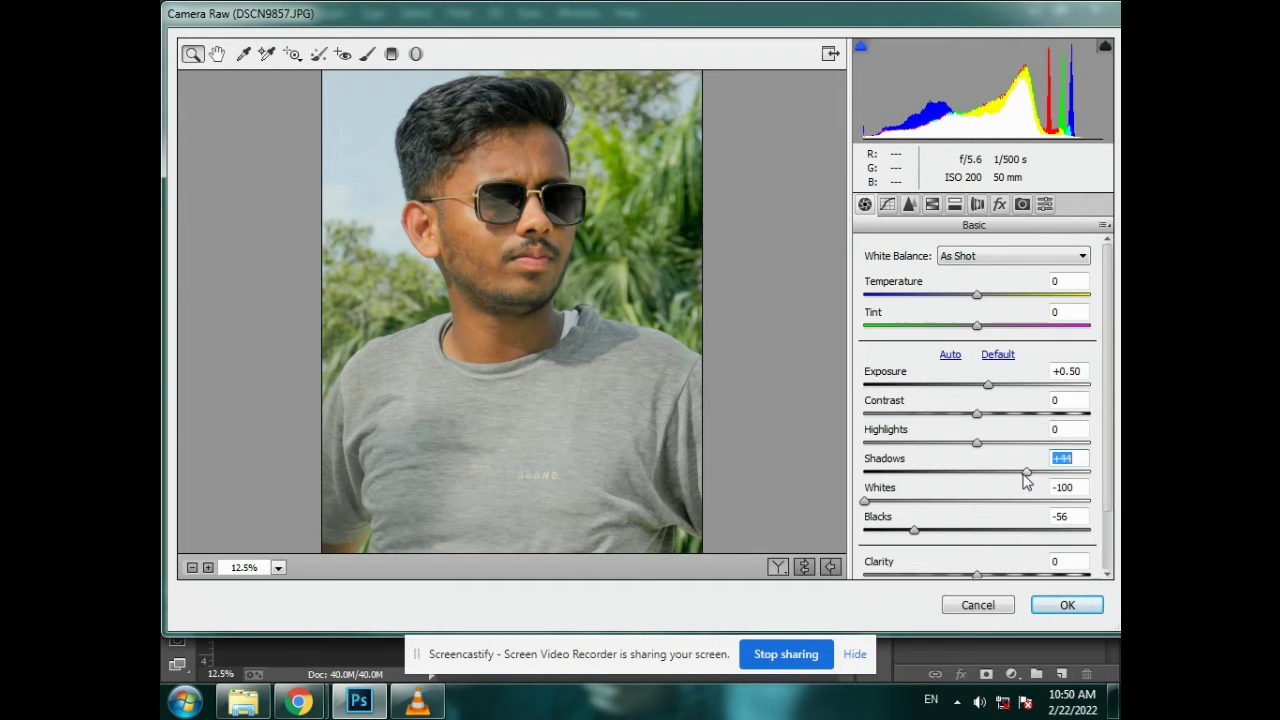
{"action": "left_click_drag", "start_coordinate": [979, 446], "coordinate": [889, 462]}
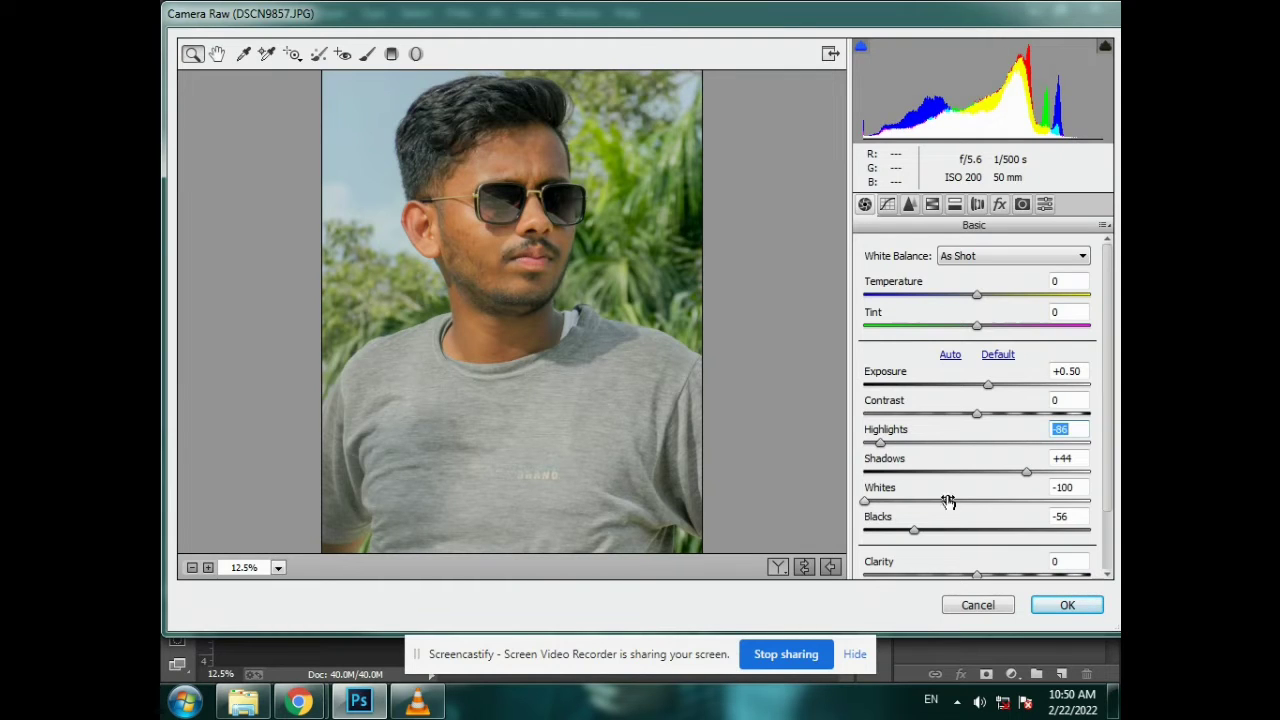
{"action": "left_click_drag", "start_coordinate": [1025, 471], "coordinate": [1042, 477]}
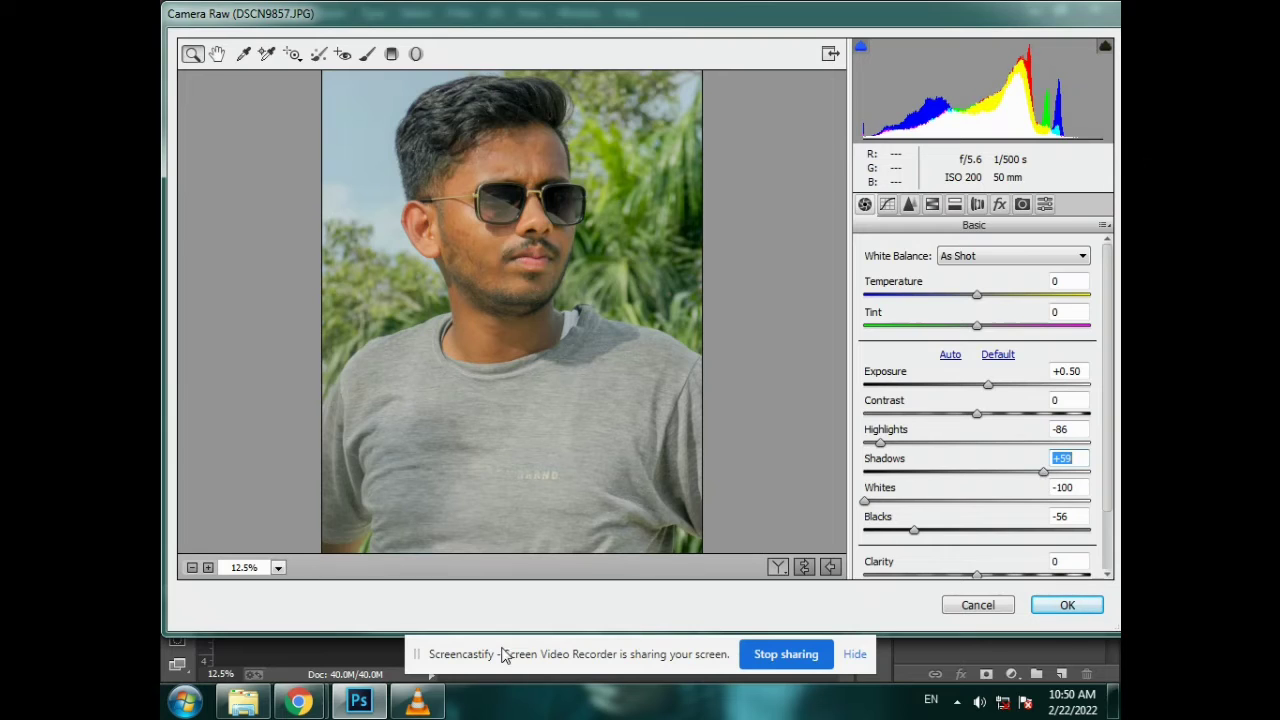
{"action": "left_click_drag", "start_coordinate": [978, 421], "coordinate": [952, 424]}
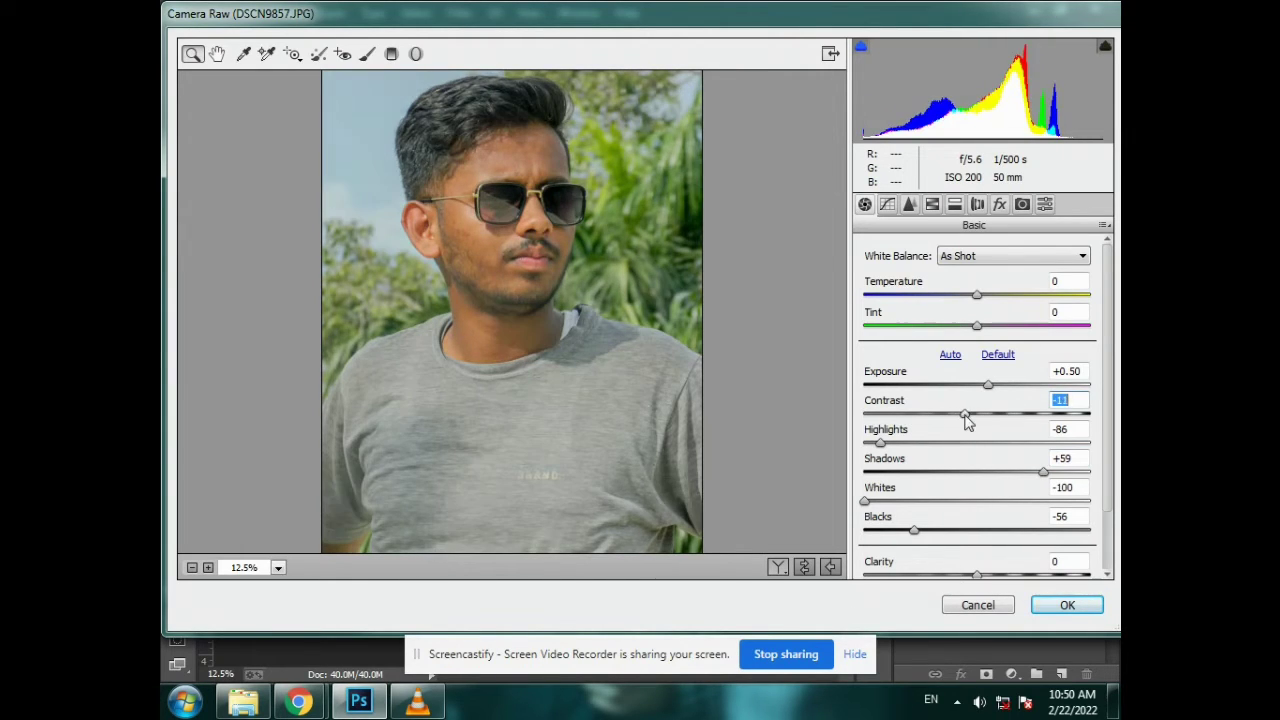
{"action": "type", "text": "0"}
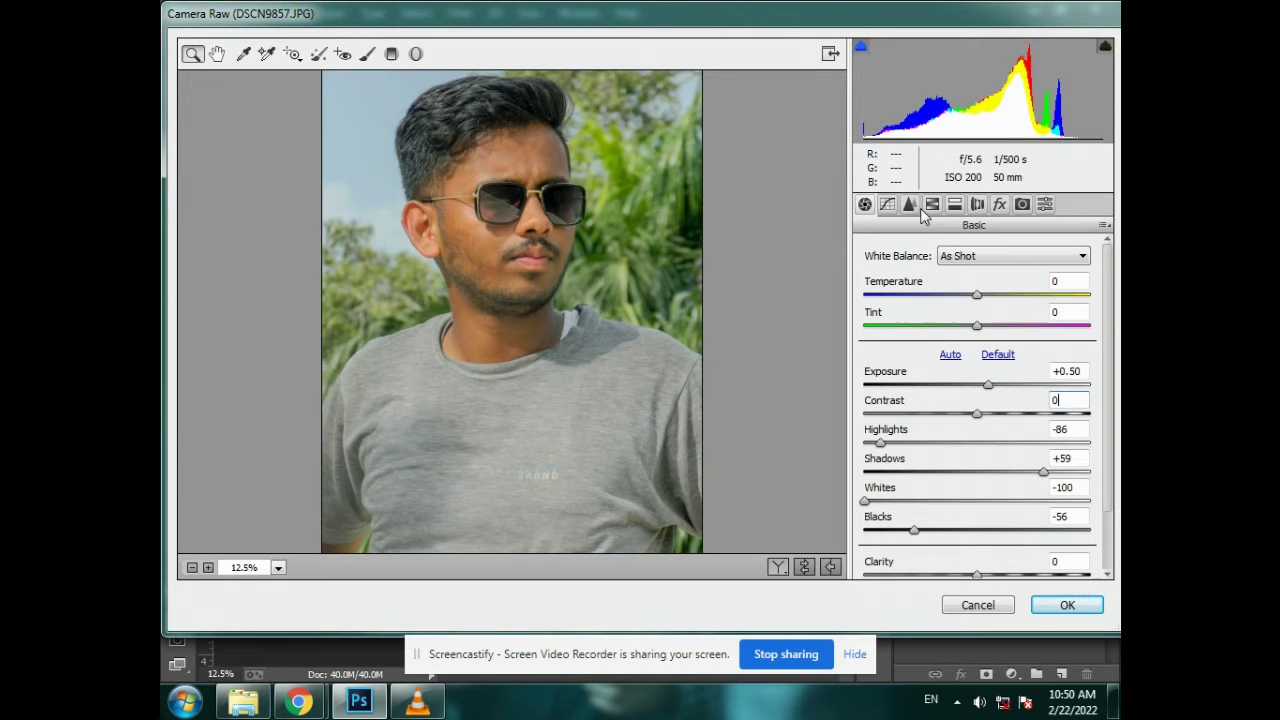
{"action": "left_click", "coordinate": [1067, 605]}
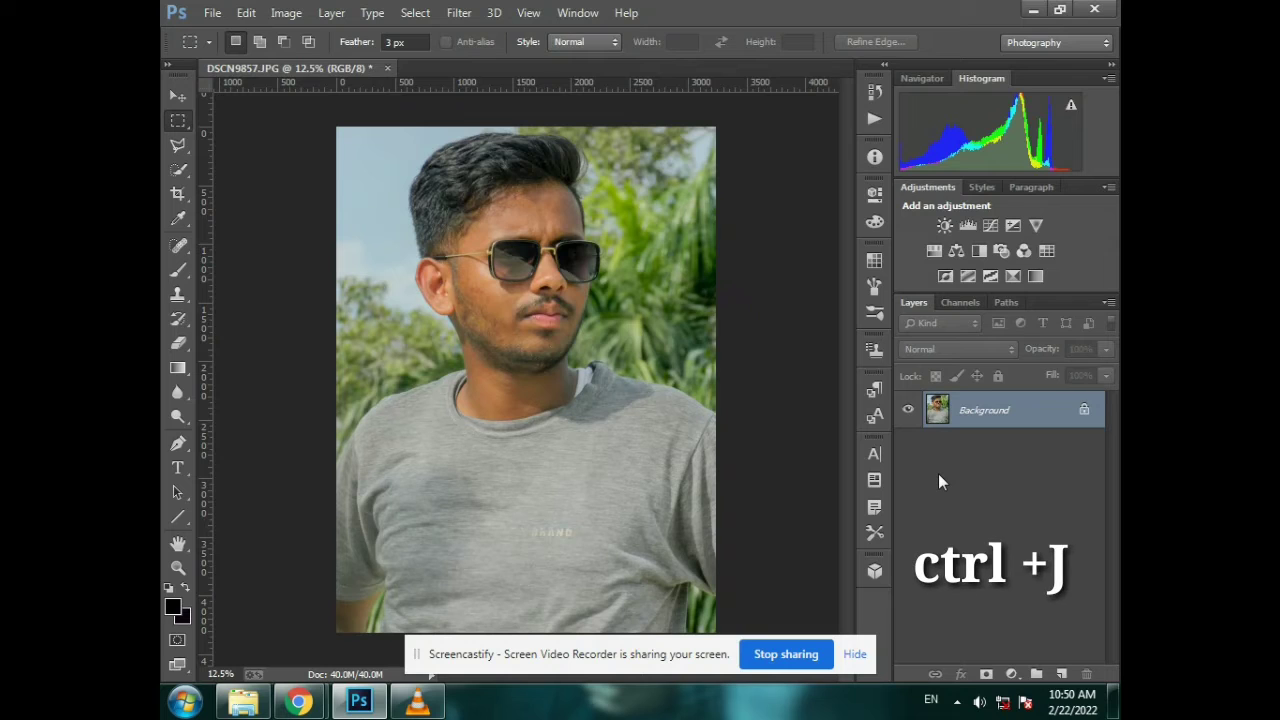
Duplicate the Background layer and activate the Move tool
{"action": "key", "text": "ctrl+j"}
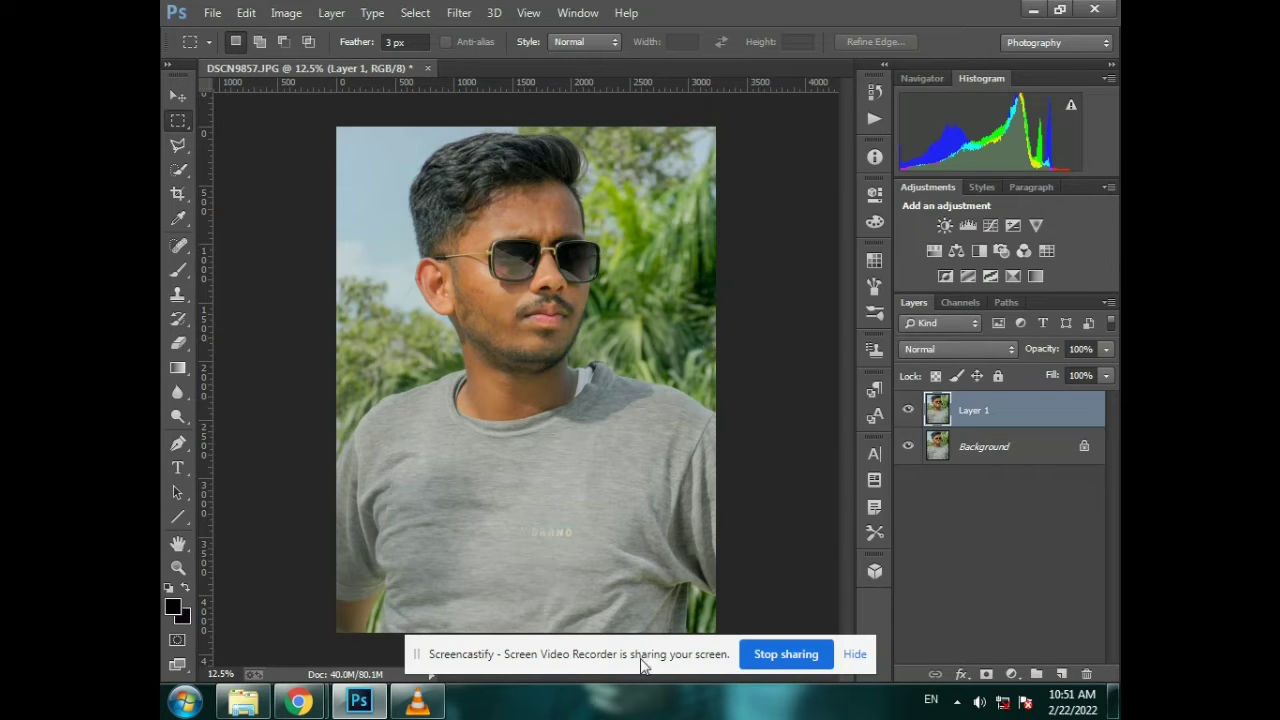
{"action": "left_click_drag", "start_coordinate": [640, 654], "coordinate": [486, 640]}
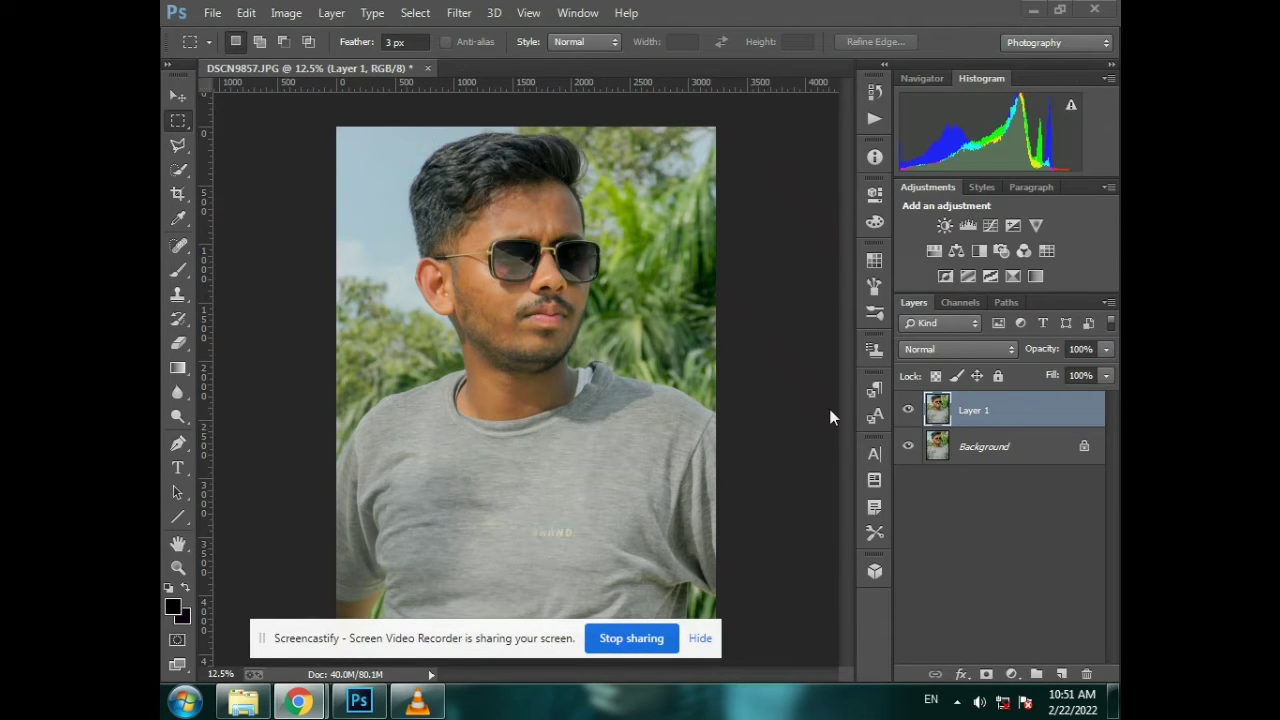
{"action": "left_click", "coordinate": [676, 307]}
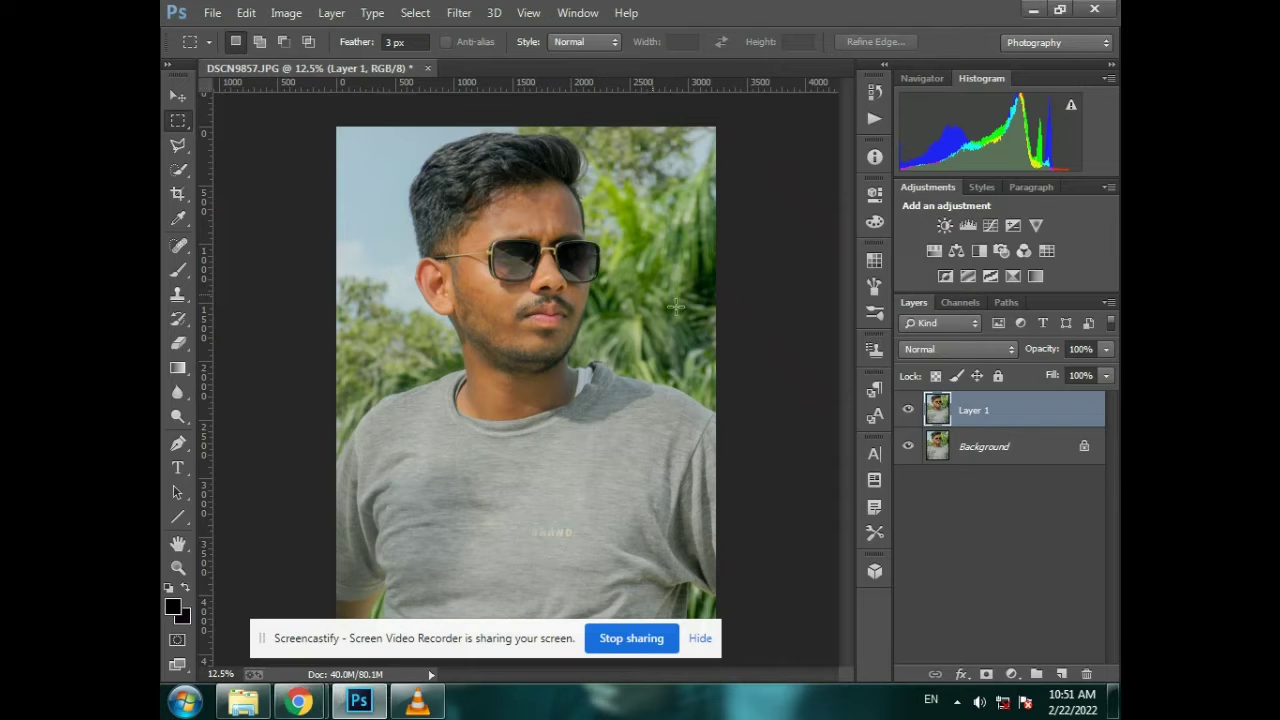
{"action": "left_click", "coordinate": [172, 95]}
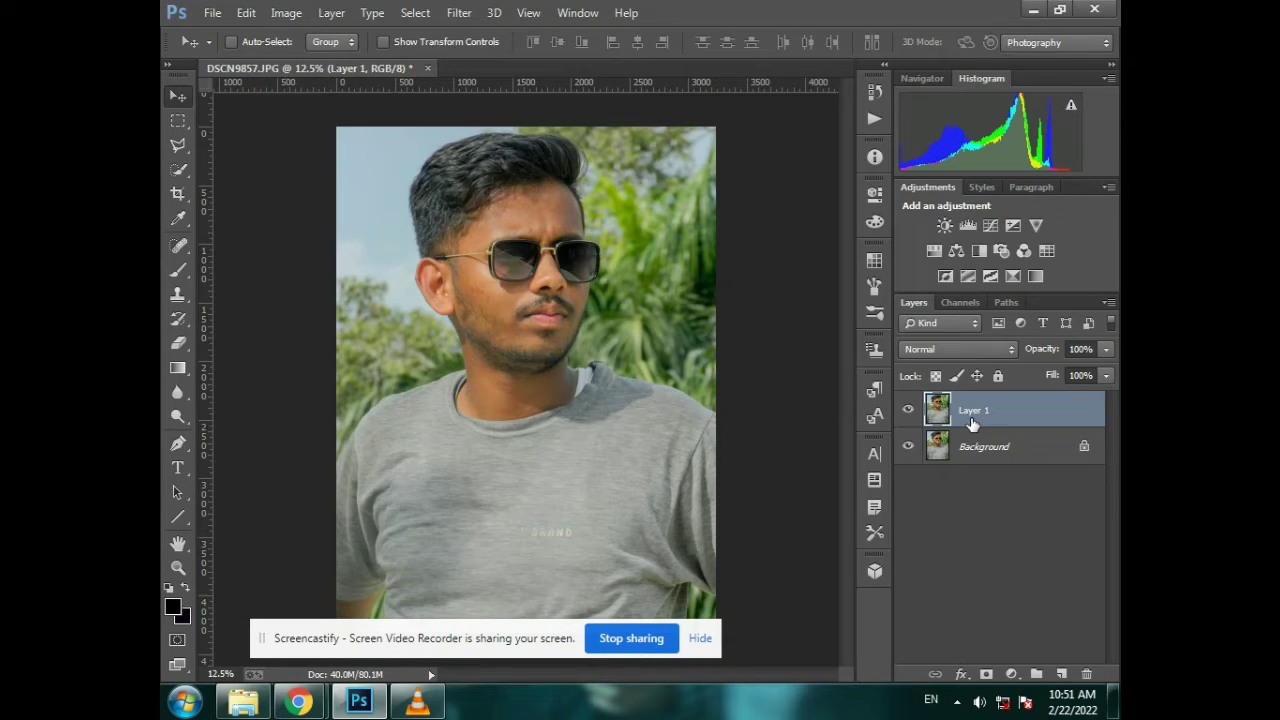
Open the Camera Raw Filter on Layer 1 and set the HSL hue of Blues to -100, Aquas to +100 and Greens to +58
{"action": "left_click", "coordinate": [459, 12]}
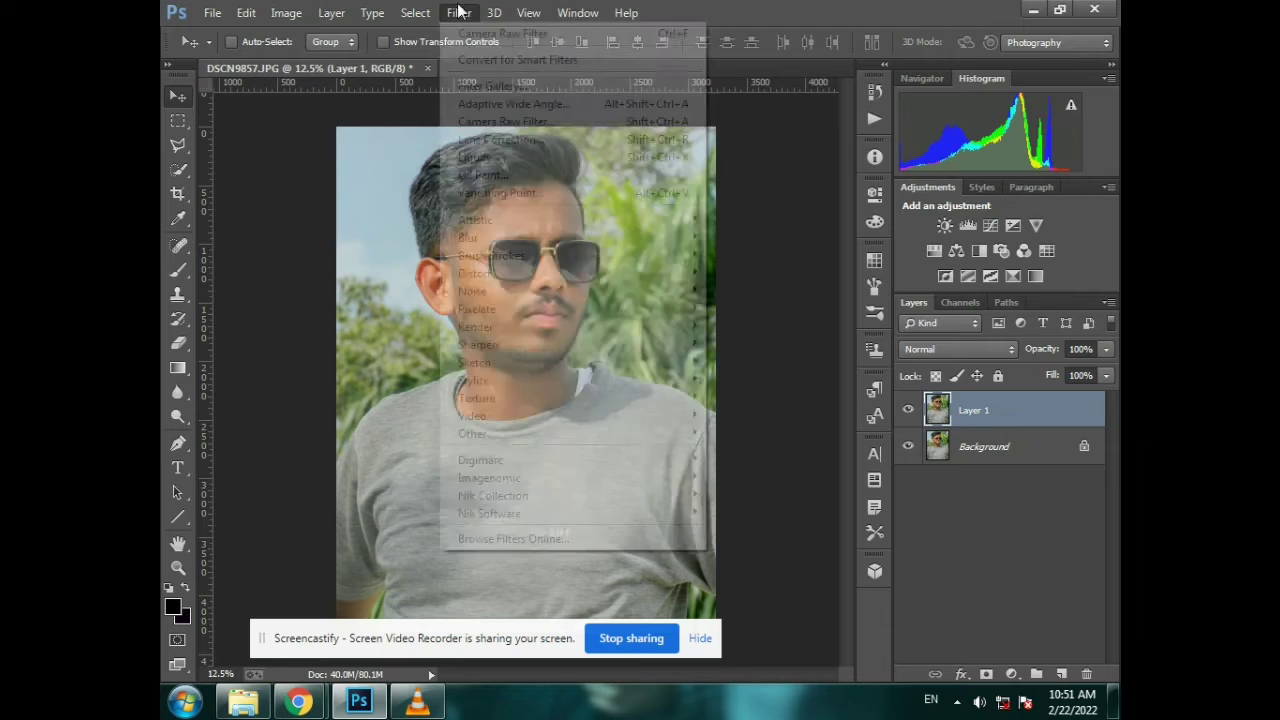
{"action": "left_click", "coordinate": [502, 124]}
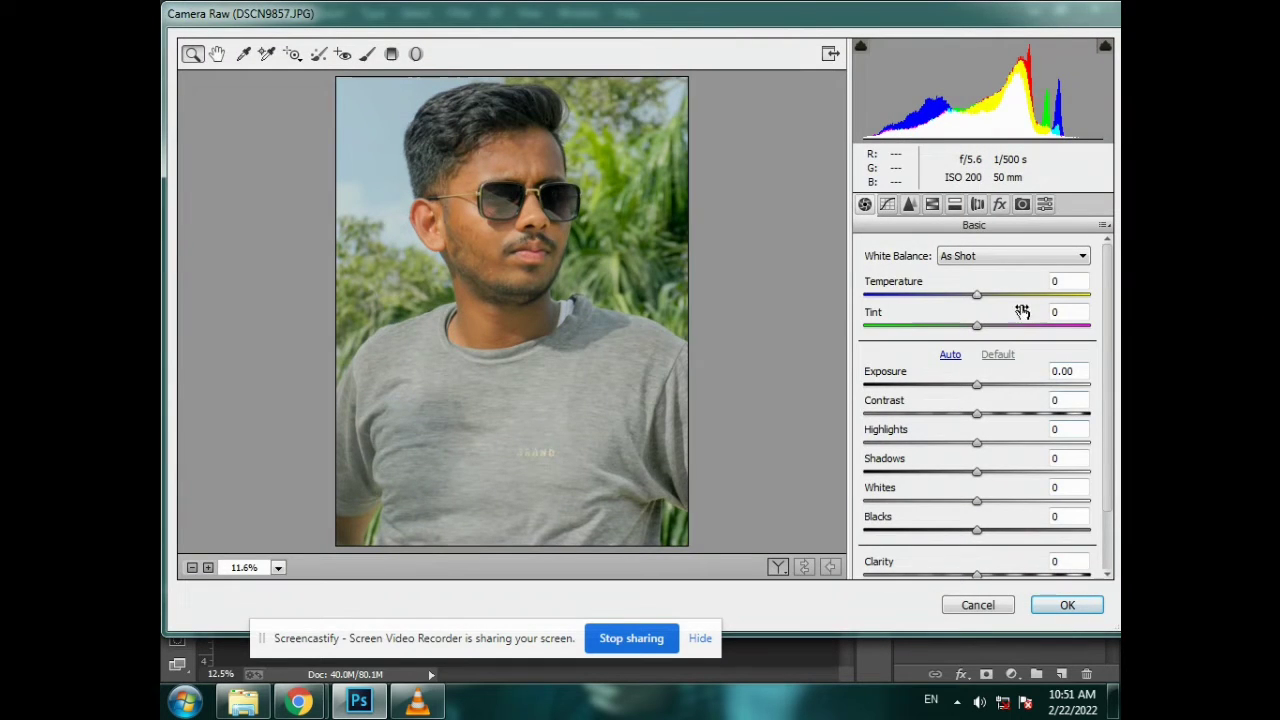
{"action": "left_click", "coordinate": [933, 205]}
{"action": "left_click", "coordinate": [872, 277]}
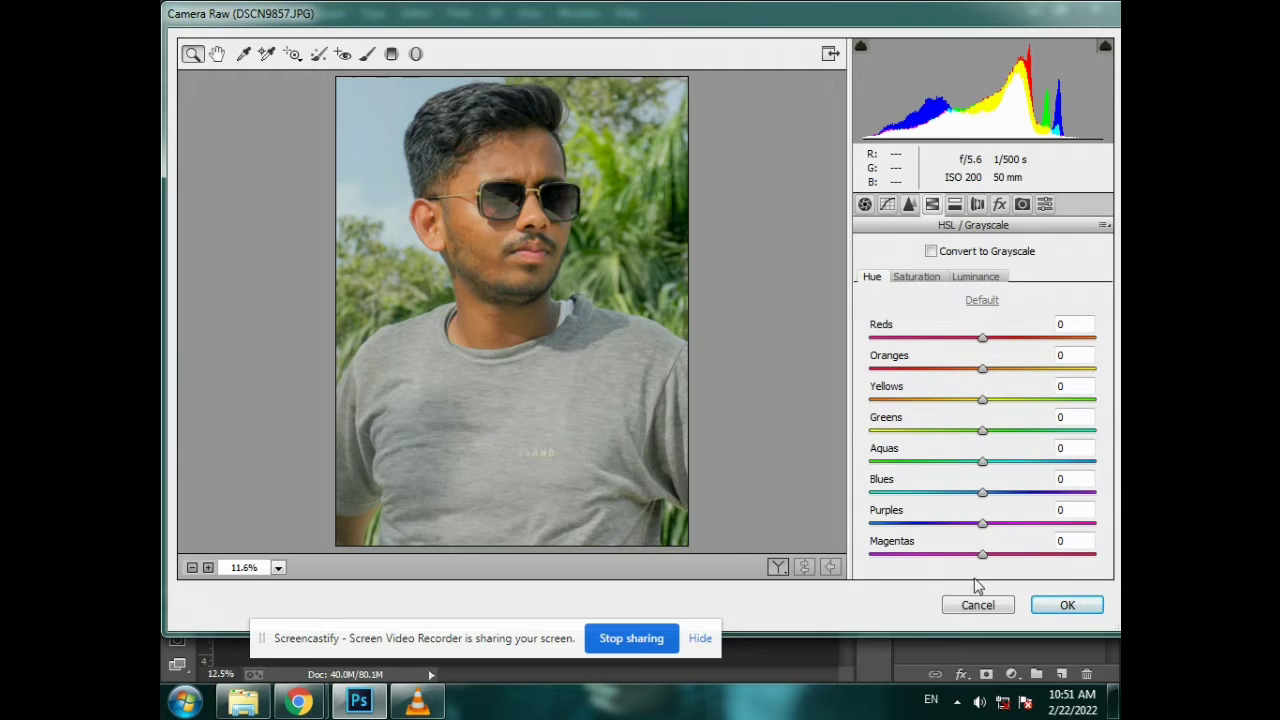
{"action": "mouse_move", "coordinate": [983, 556]}
{"action": "left_mouse_down"}
{"action": "mouse_move", "coordinate": [937, 556]}
{"action": "mouse_move", "coordinate": [980, 555]}
{"action": "left_mouse_up"}
{"action": "left_click_drag", "start_coordinate": [983, 492], "coordinate": [836, 494]}
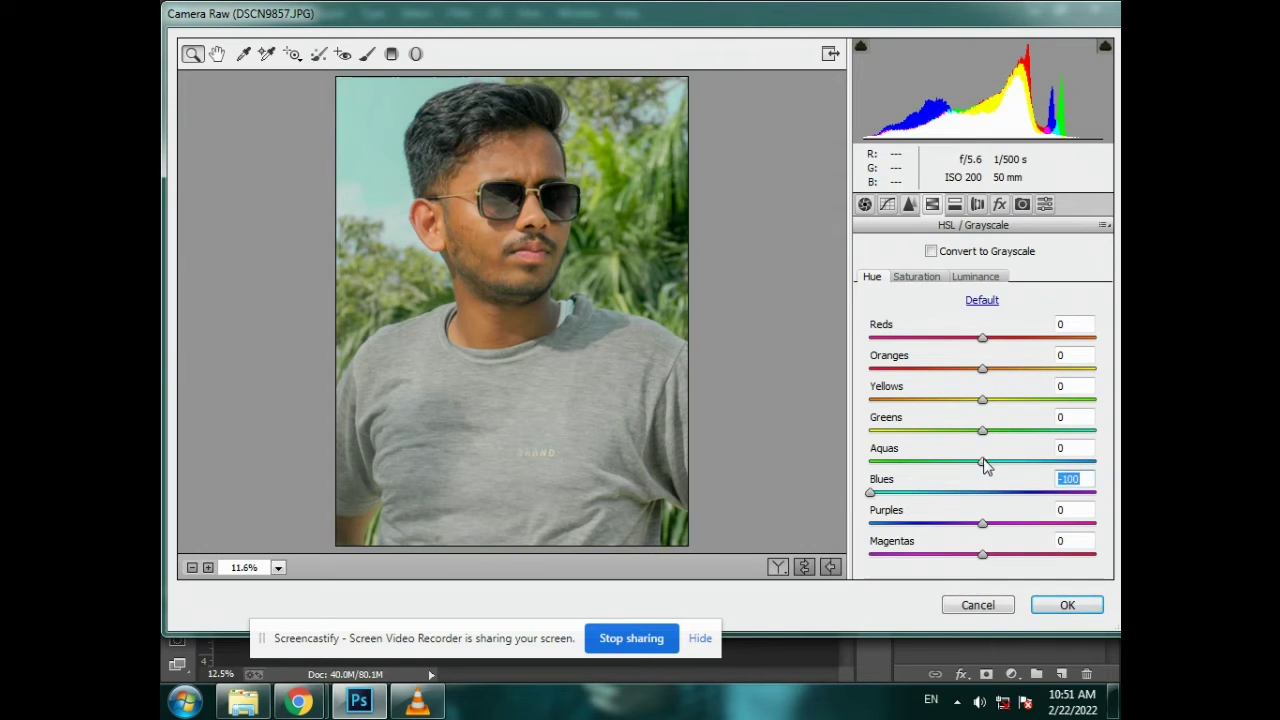
{"action": "left_click_drag", "start_coordinate": [985, 462], "coordinate": [1106, 452]}
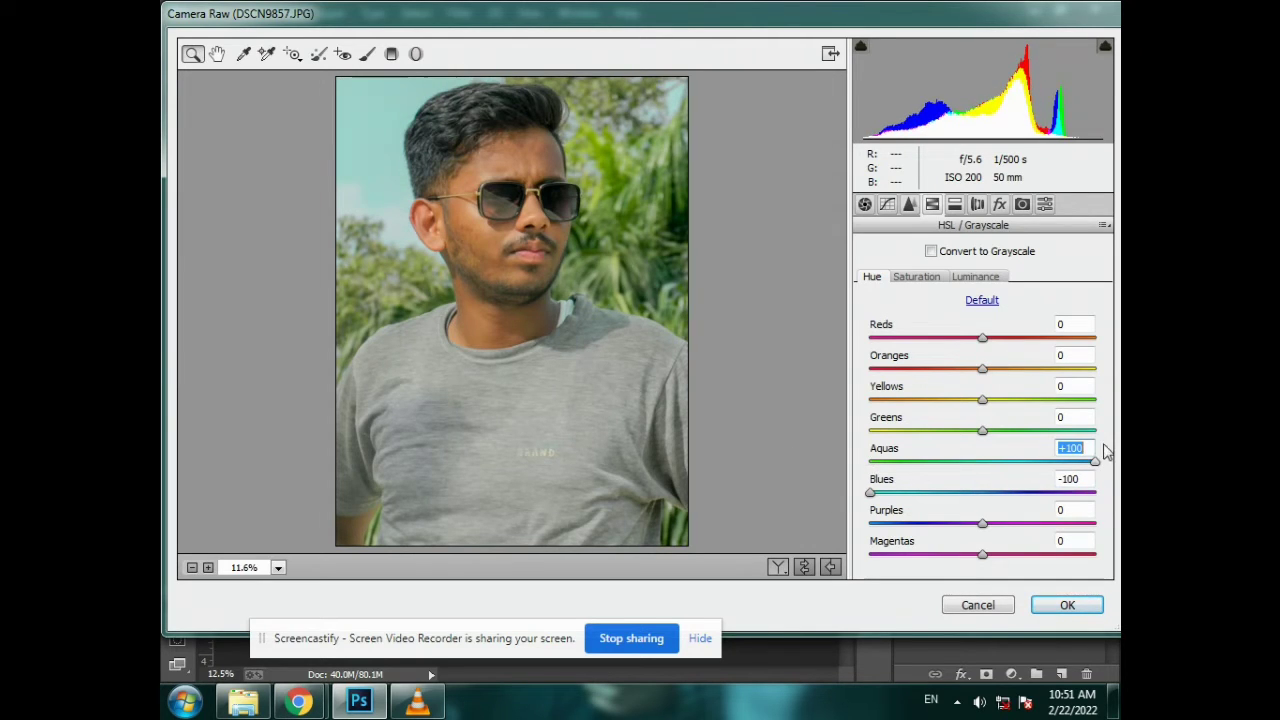
{"action": "left_click_drag", "start_coordinate": [984, 431], "coordinate": [1049, 432]}
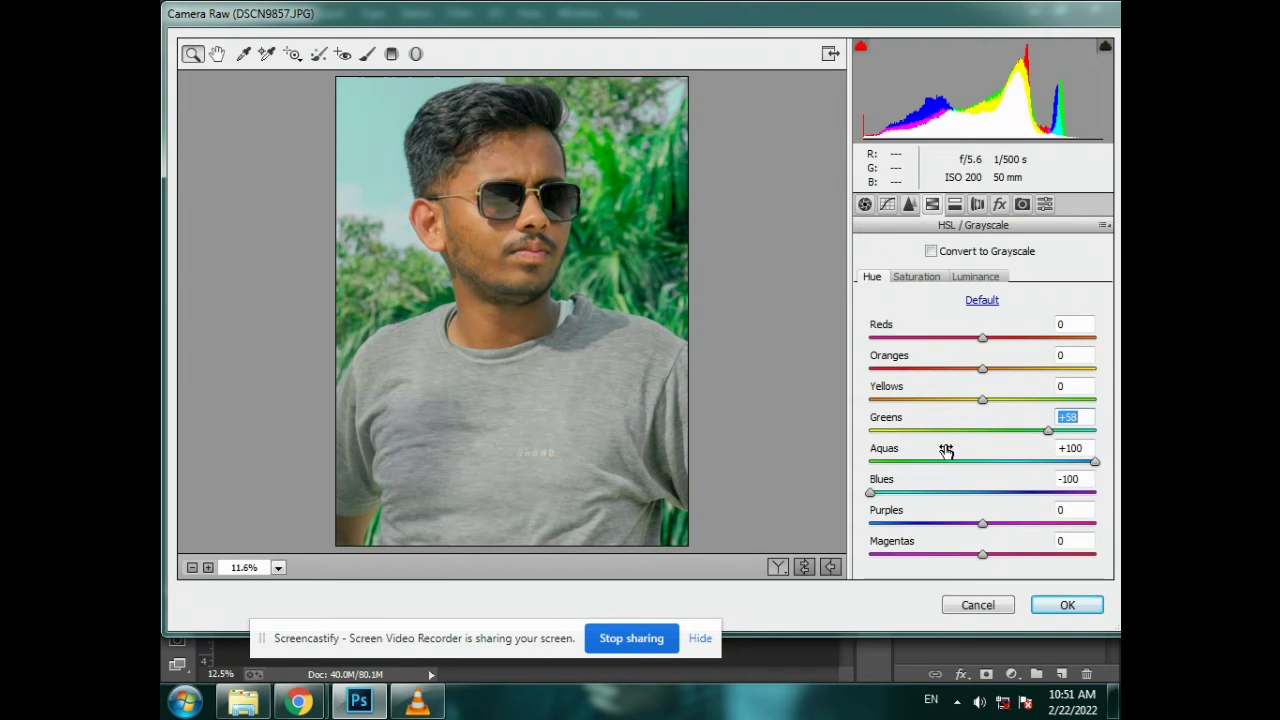
{"action": "left_click_drag", "start_coordinate": [982, 400], "coordinate": [988, 400]}
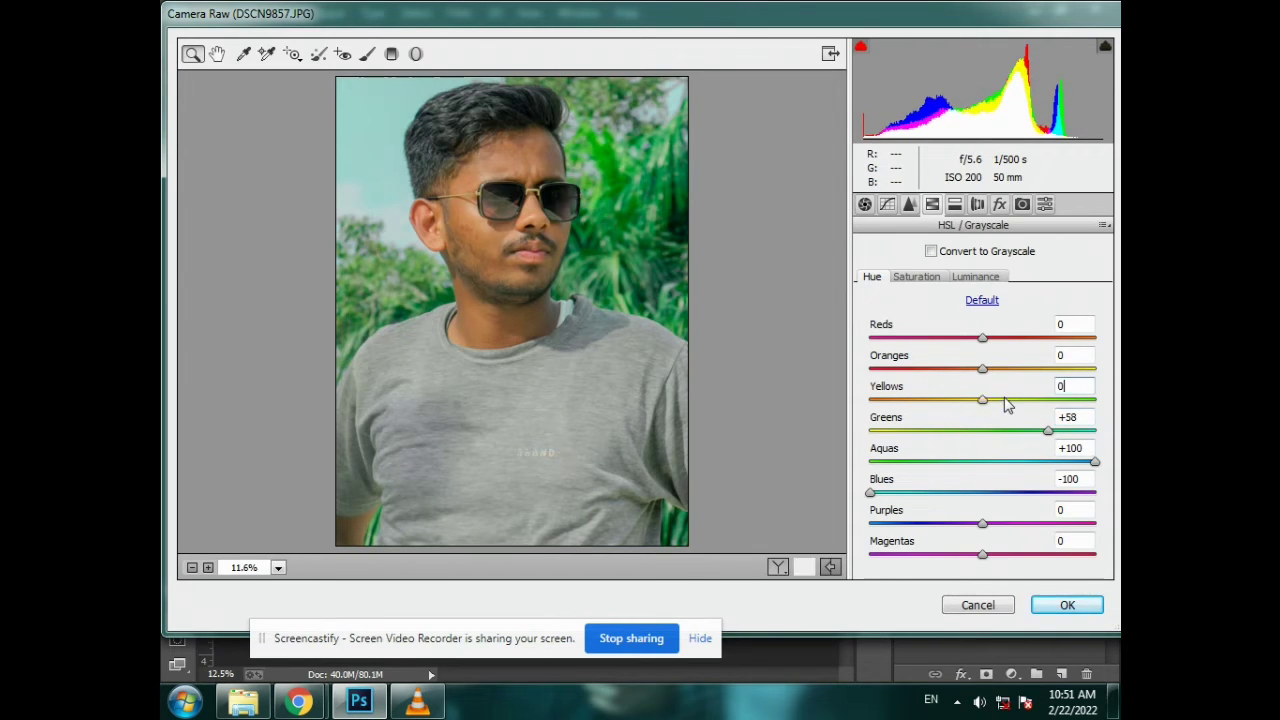
Set the HSL saturation of Blues to +88 and Aquas to +100
{"action": "left_click", "coordinate": [905, 277]}
{"action": "left_click", "coordinate": [986, 493]}
{"action": "left_click_drag", "start_coordinate": [986, 497], "coordinate": [1118, 465]}
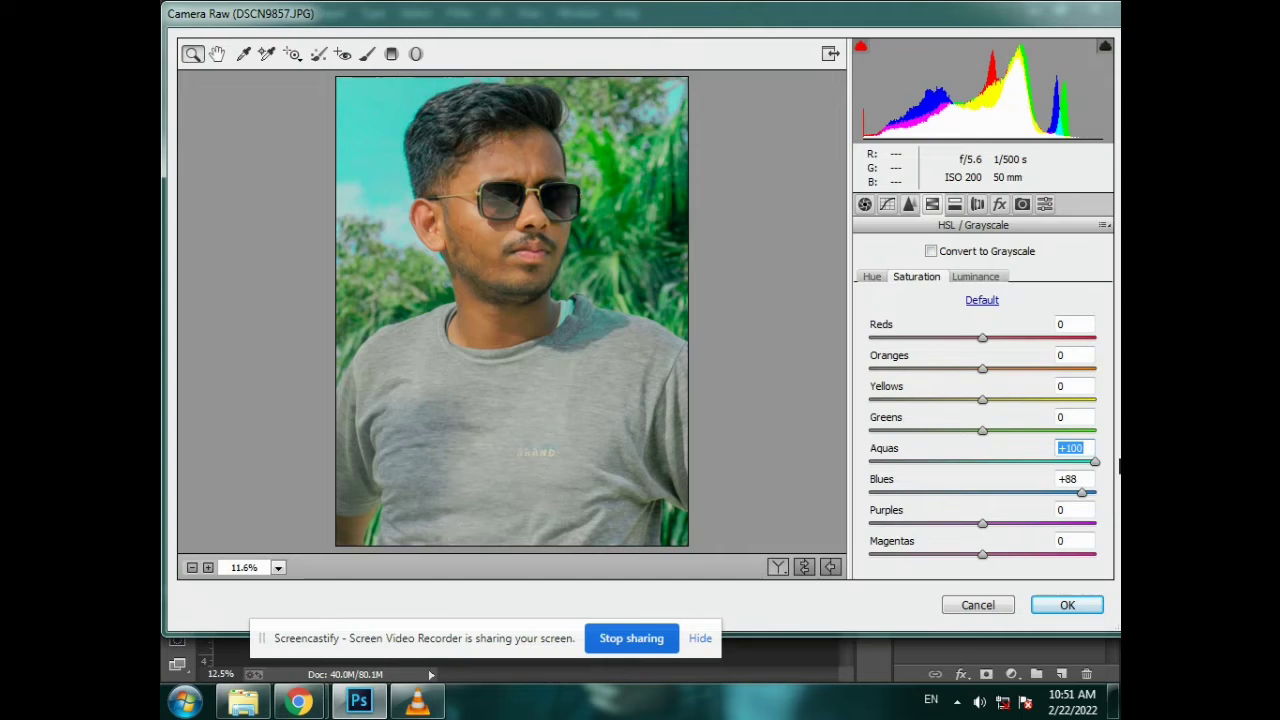
{"action": "left_click", "coordinate": [986, 431]}
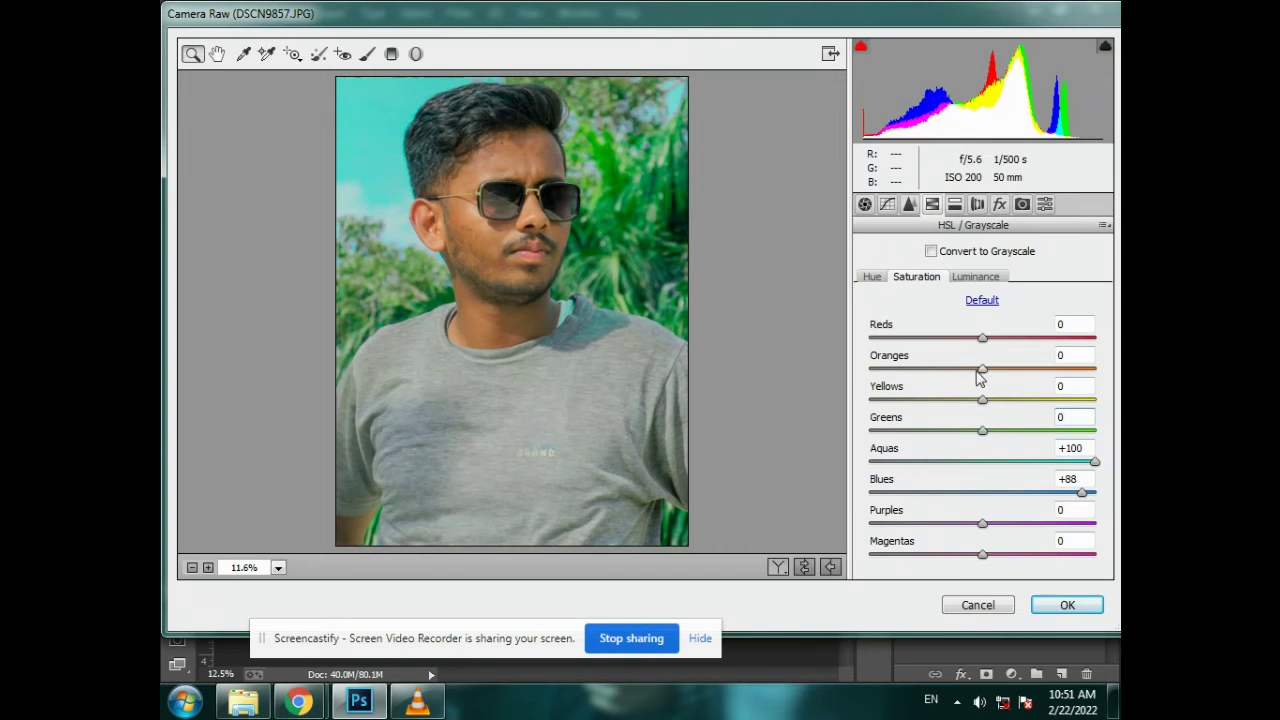
Set the HSL luminance of Oranges to +39 and apply the Camera Raw filter to the layer
{"action": "left_click", "coordinate": [980, 288]}
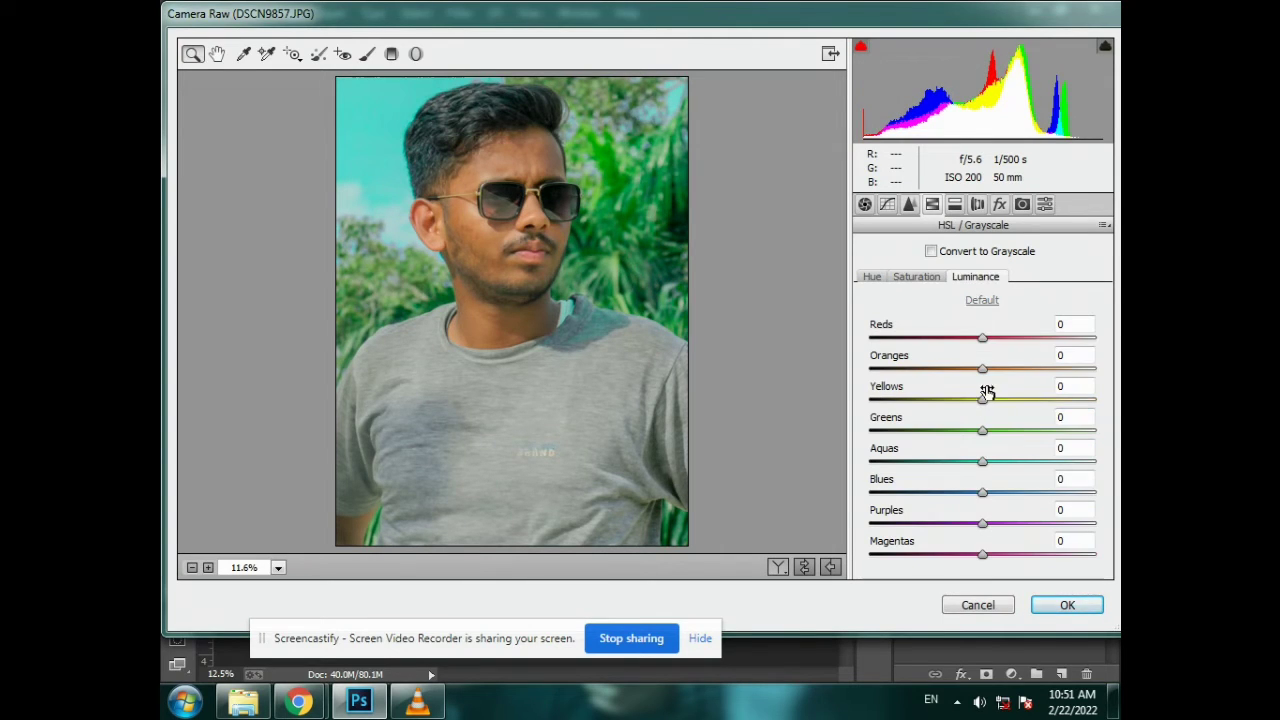
{"action": "left_click", "coordinate": [986, 370]}
{"action": "left_click_drag", "start_coordinate": [986, 372], "coordinate": [1030, 372]}
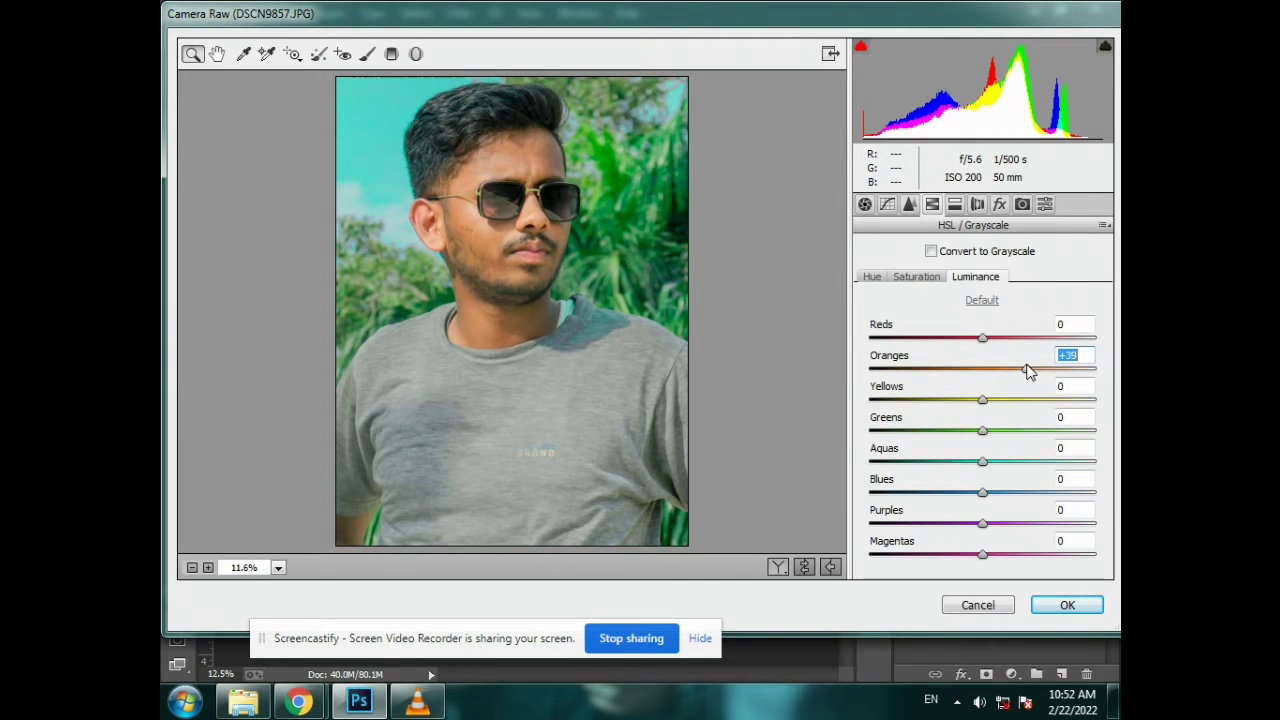
{"action": "left_click", "coordinate": [1051, 603]}
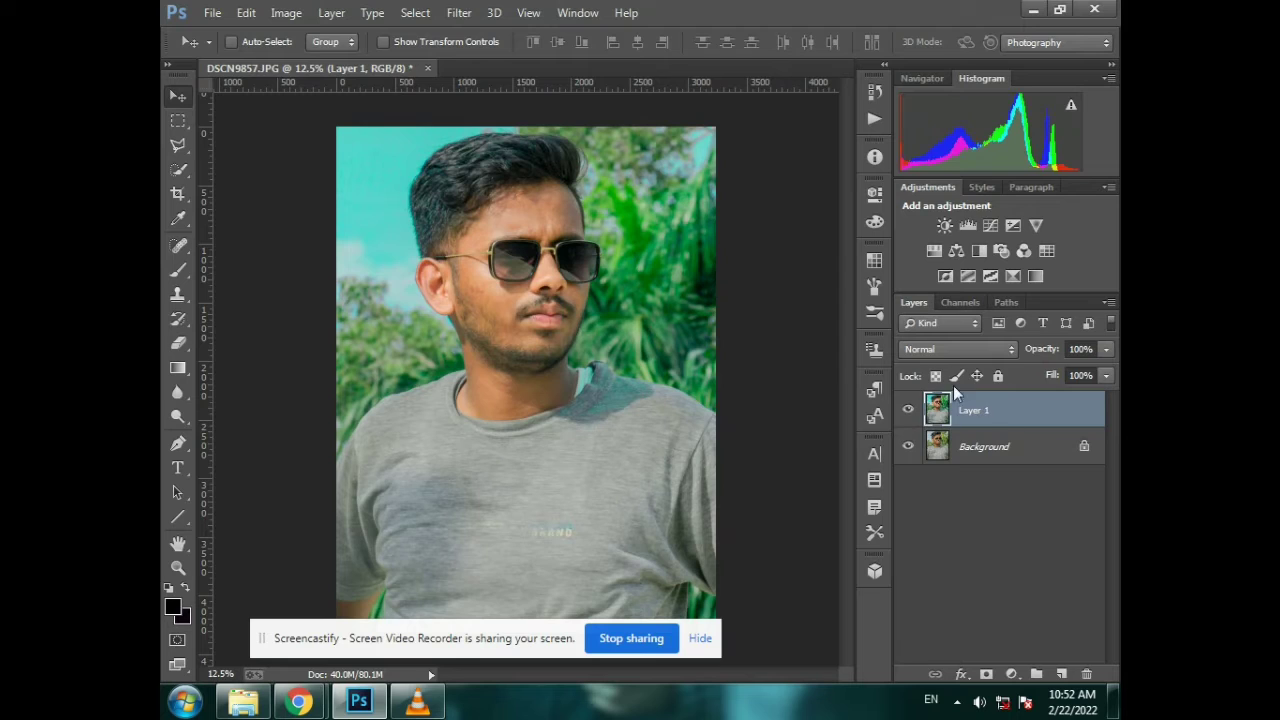
Duplicate the color-graded Layer 1 twice and invert the colors of the topmost copy
{"action": "key", "text": "ctrl+j"}
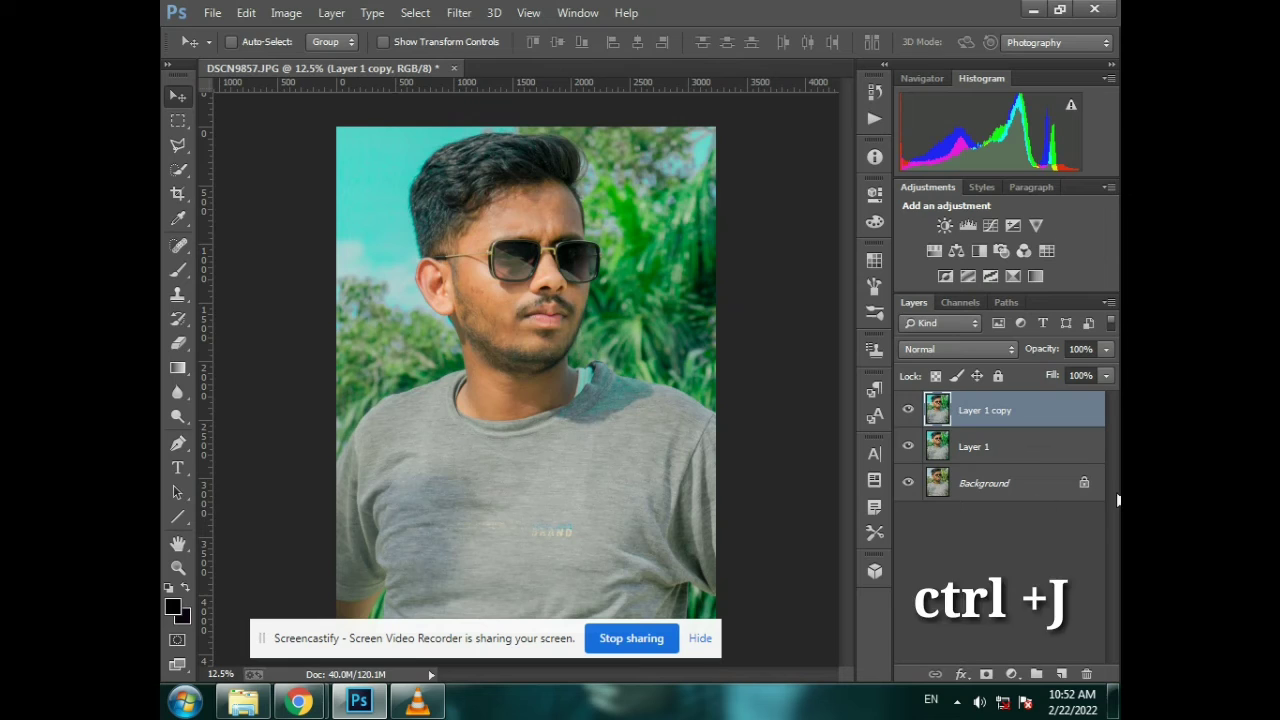
{"action": "key", "text": "ctrl+j"}
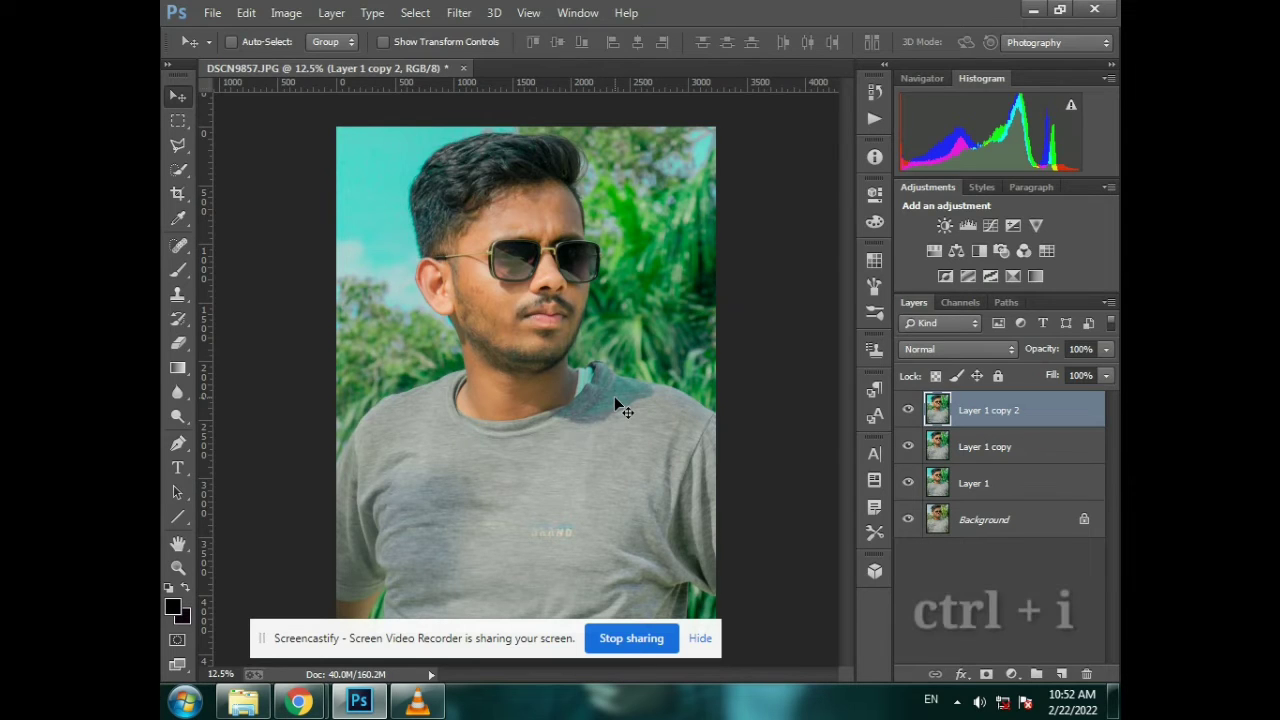
{"action": "key", "text": "ctrl+i"}
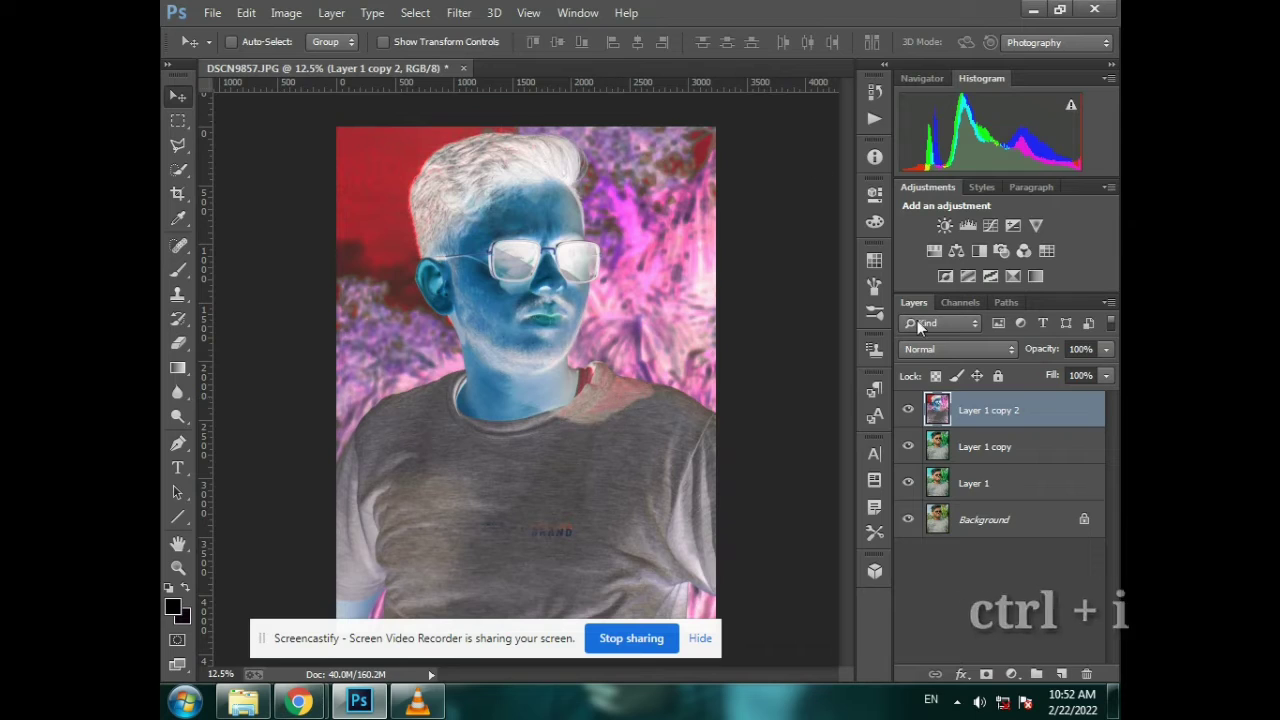
Set the inverted layer's blend mode to Vivid Light and open the High Pass filter for it
{"action": "left_click", "coordinate": [1011, 349]}
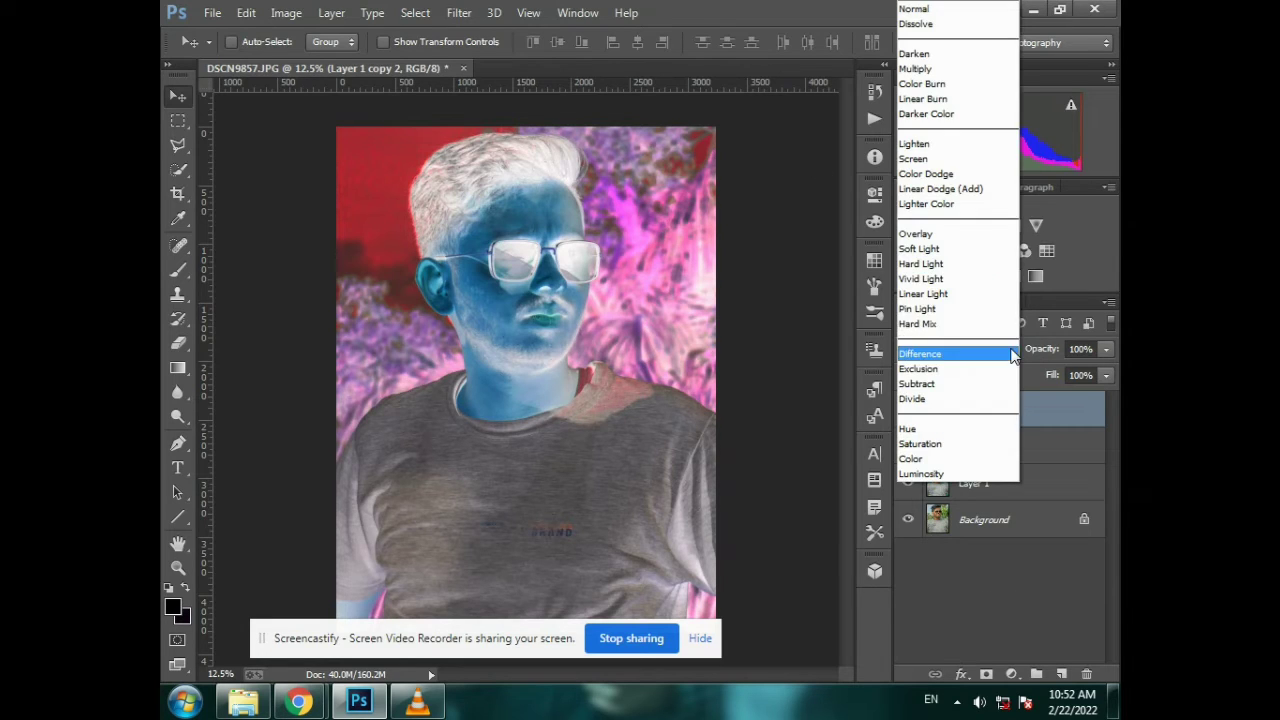
{"action": "left_click", "coordinate": [929, 283]}
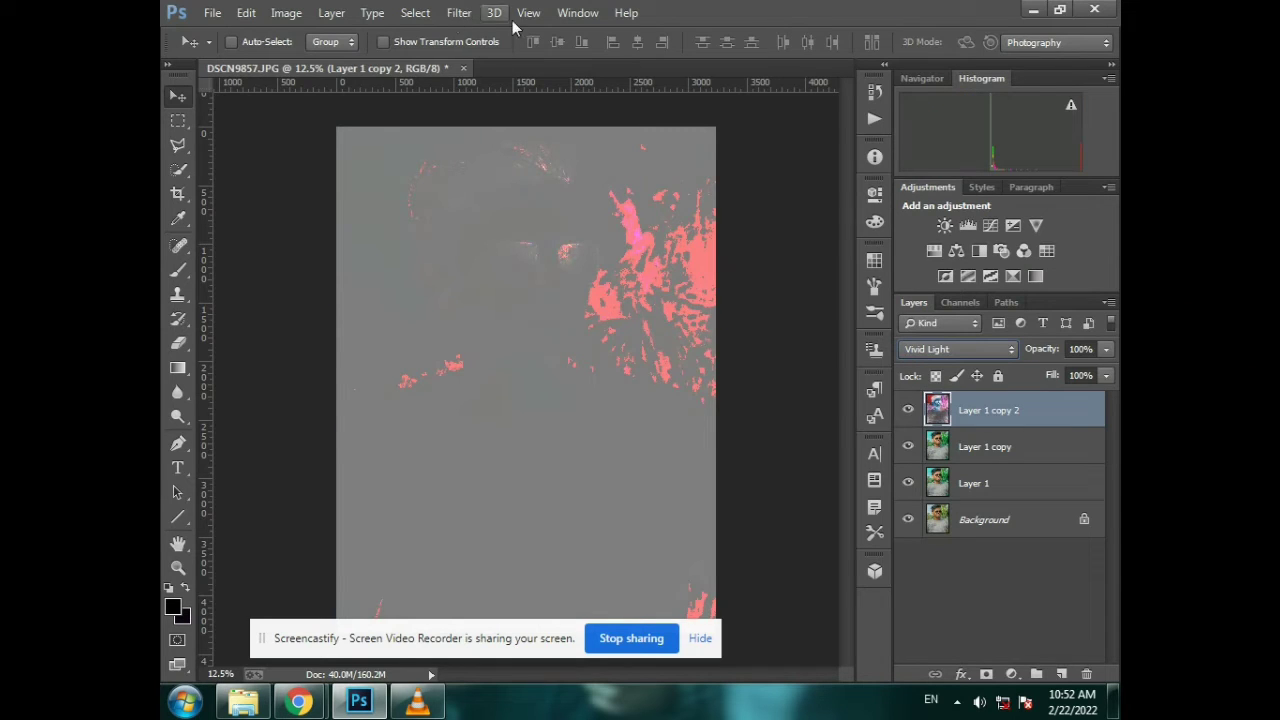
{"action": "left_click", "coordinate": [463, 14]}
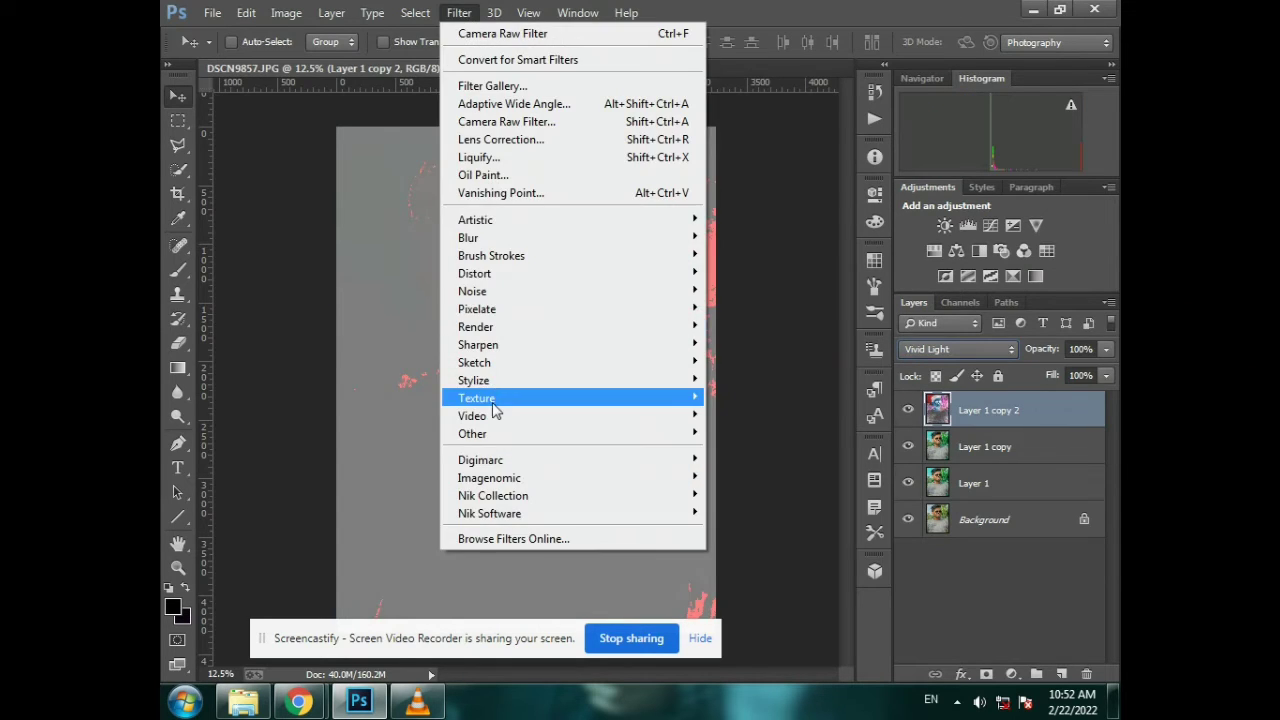
{"action": "mouse_move", "coordinate": [500, 434]}
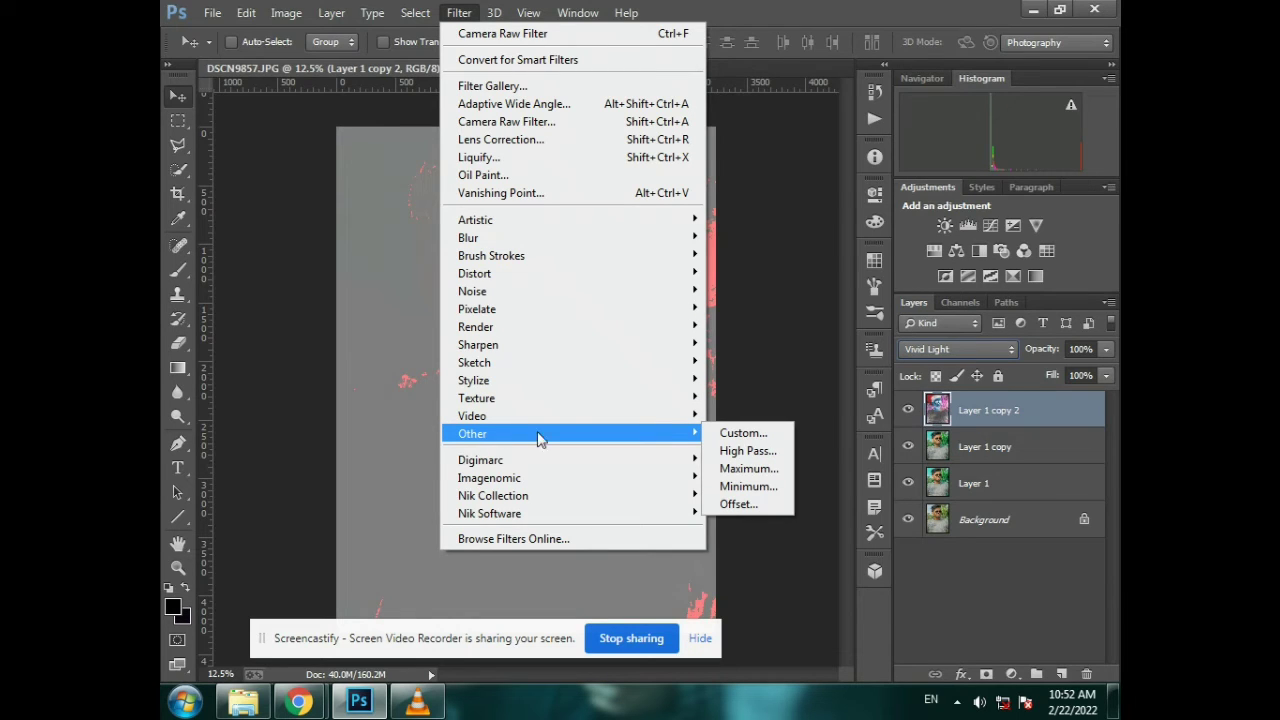
{"action": "left_click", "coordinate": [733, 451]}
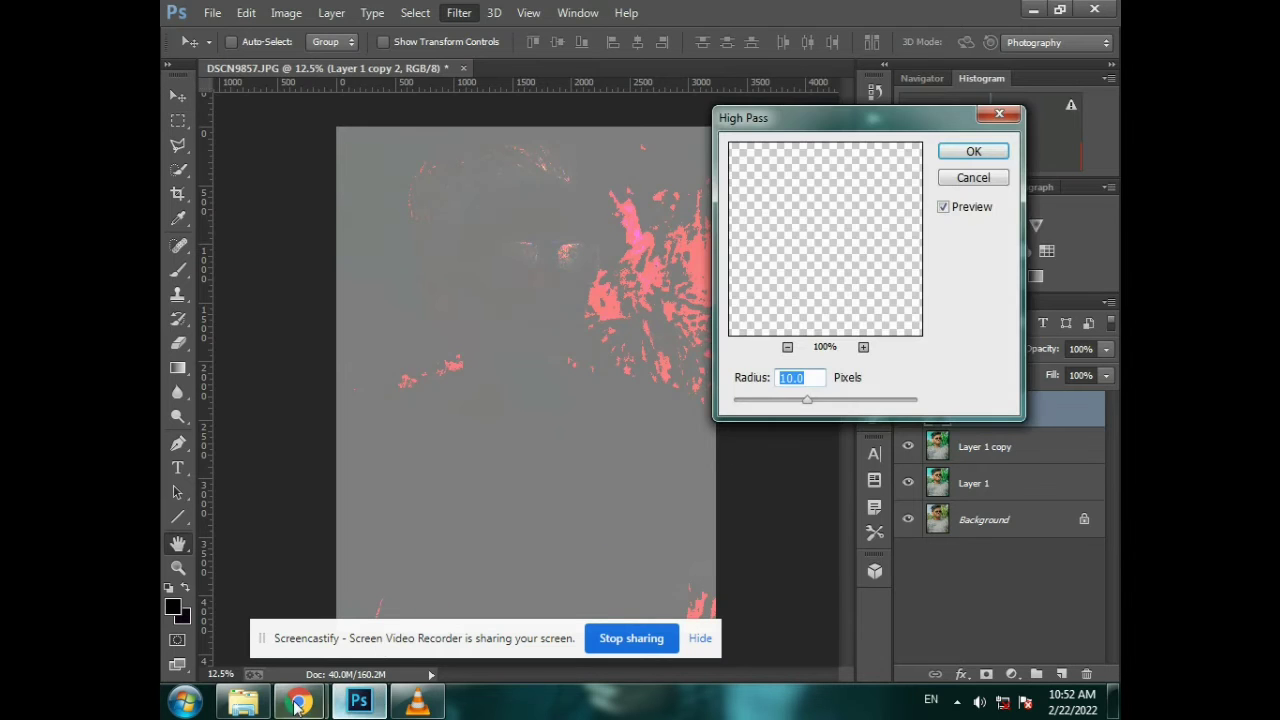
Switch to Windows Explorer and select the song "01 Ban Ja Rani" in the Audio folder
{"action": "left_click", "coordinate": [243, 707]}
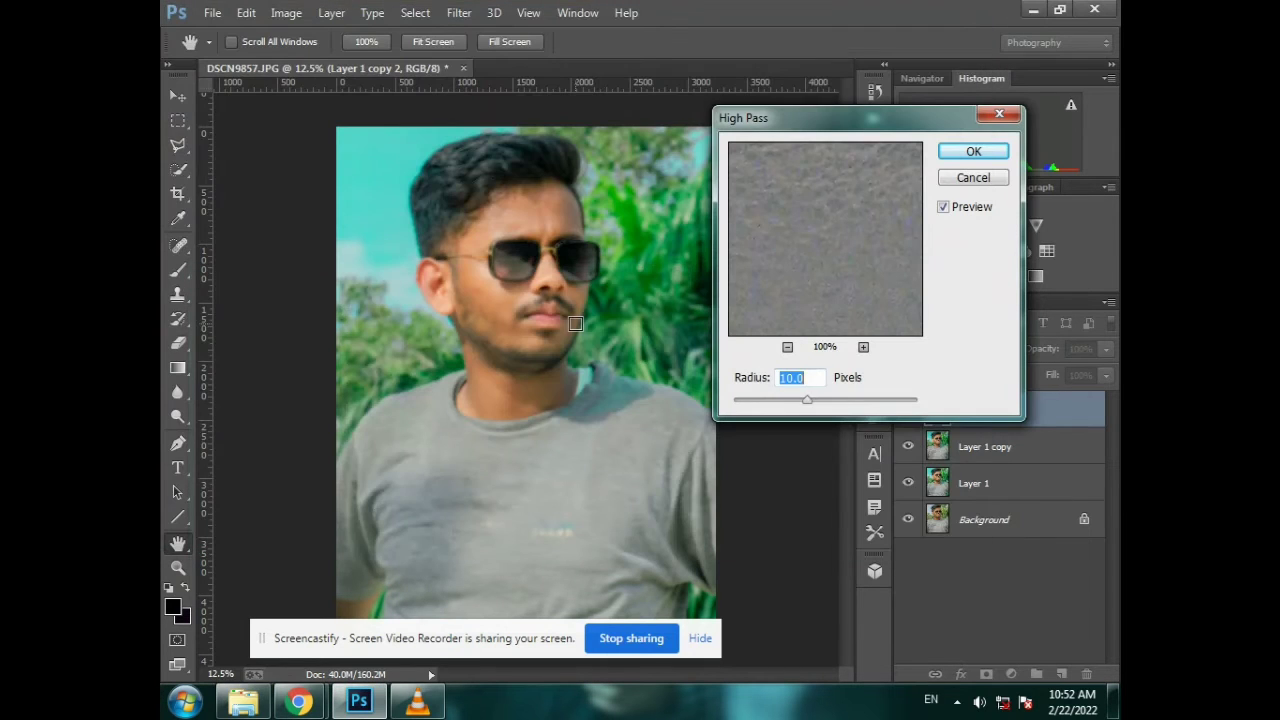
{"action": "left_click", "coordinate": [245, 698]}
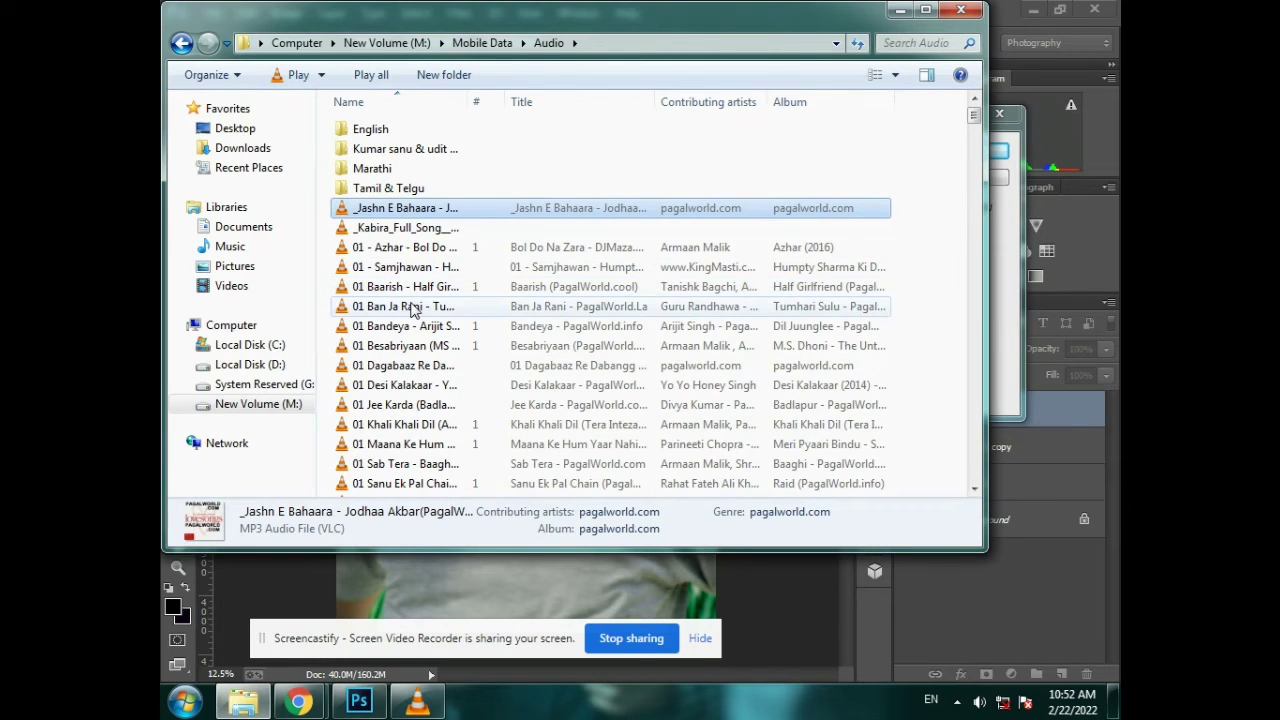
{"action": "left_click", "coordinate": [413, 309]}
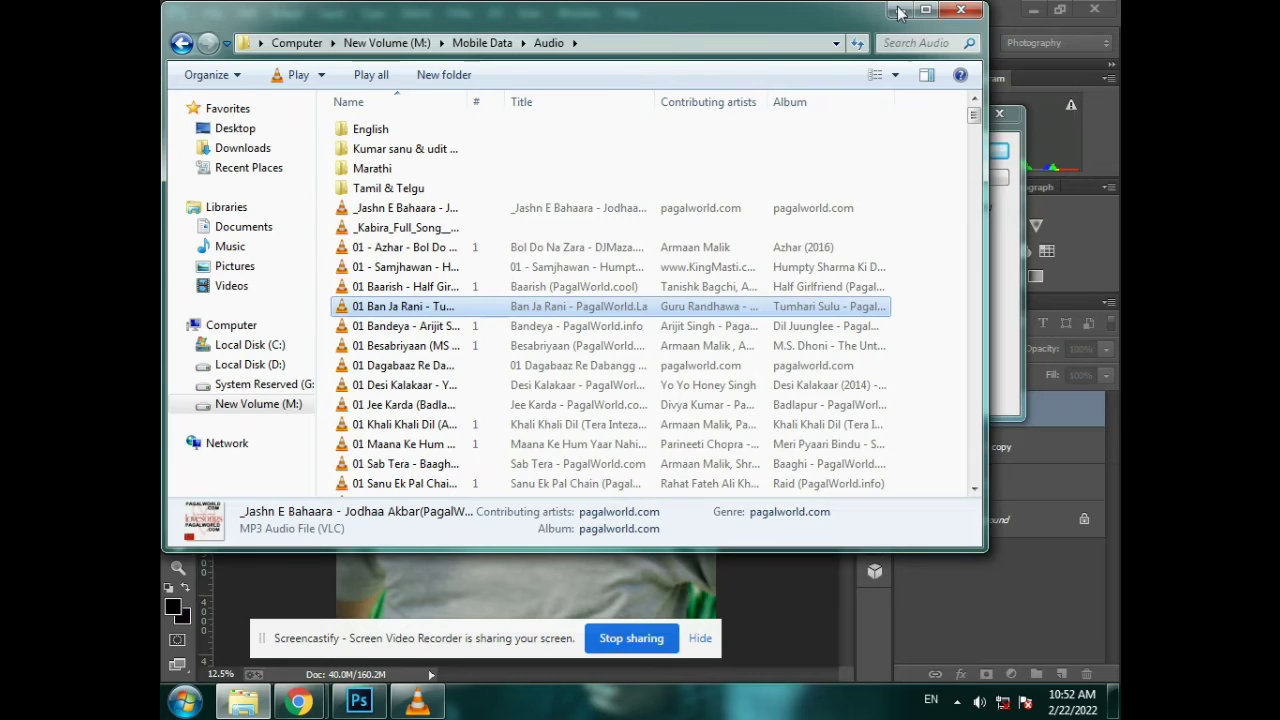
Switch back from Windows Explorer to Photoshop and apply the High Pass filter with a radius of 10.0 pixels
{"action": "left_click", "coordinate": [467, 310]}
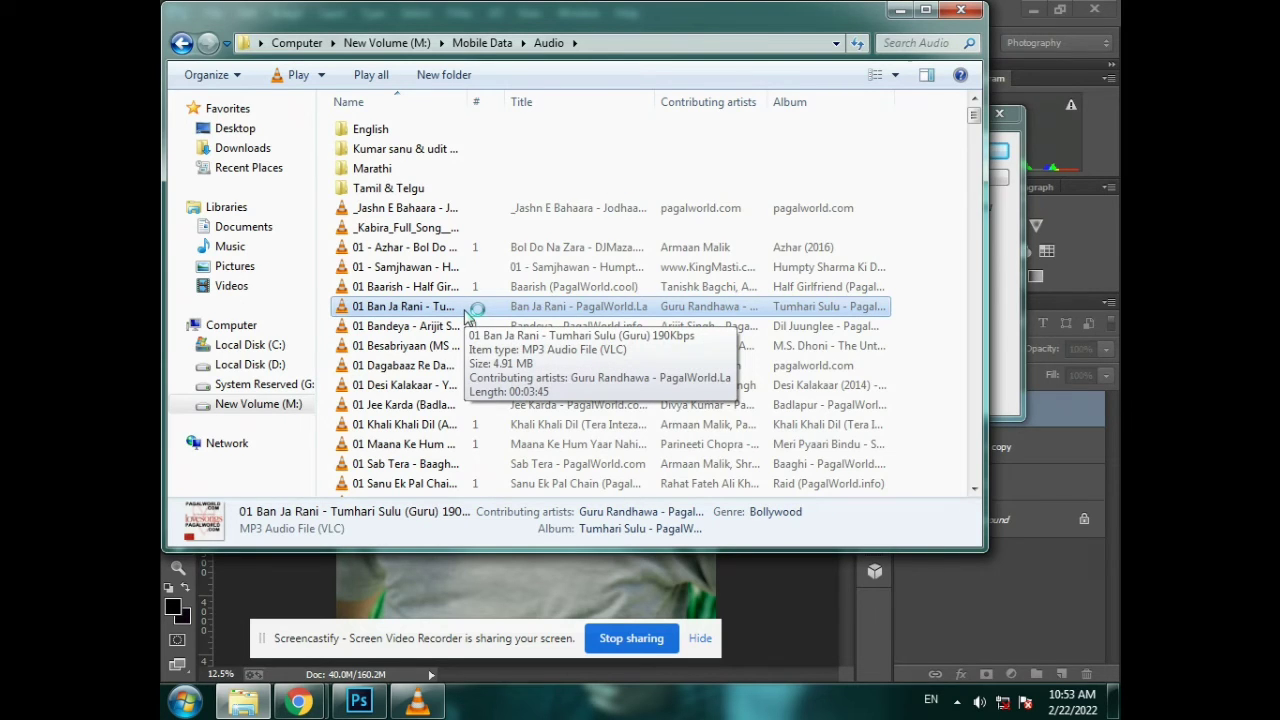
{"action": "left_click", "coordinate": [900, 10]}
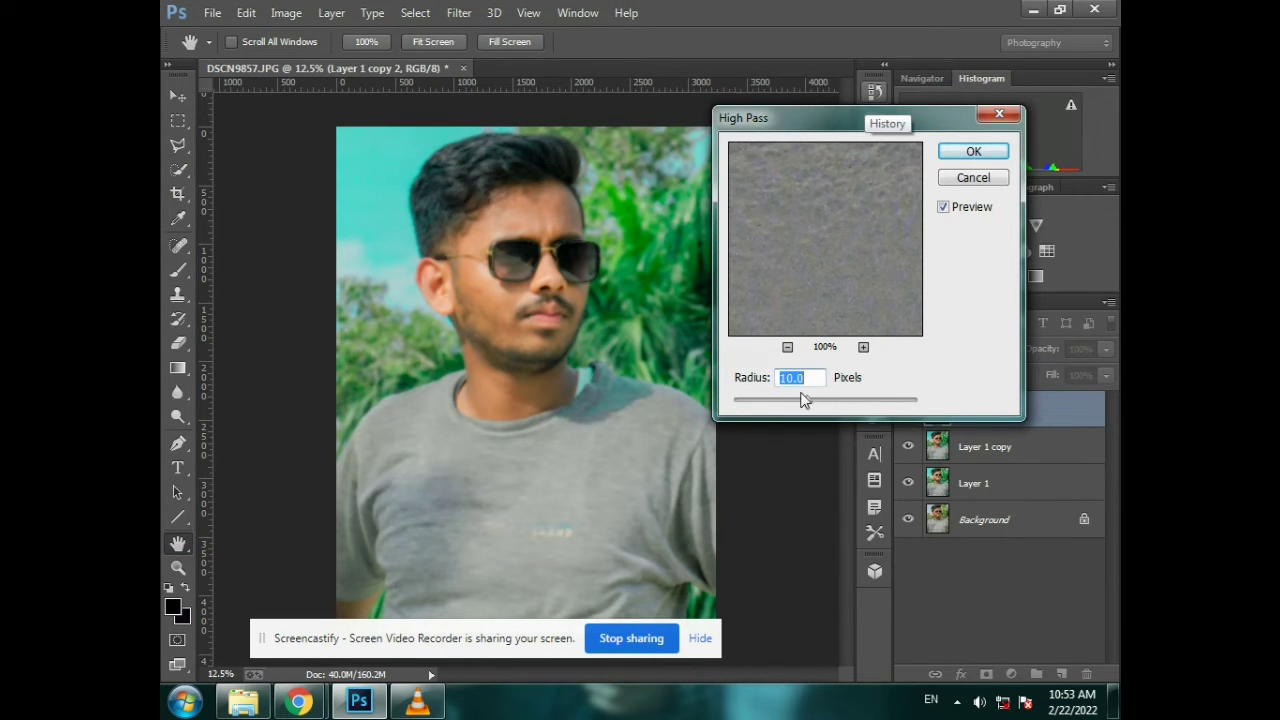
{"action": "left_click", "coordinate": [971, 151]}
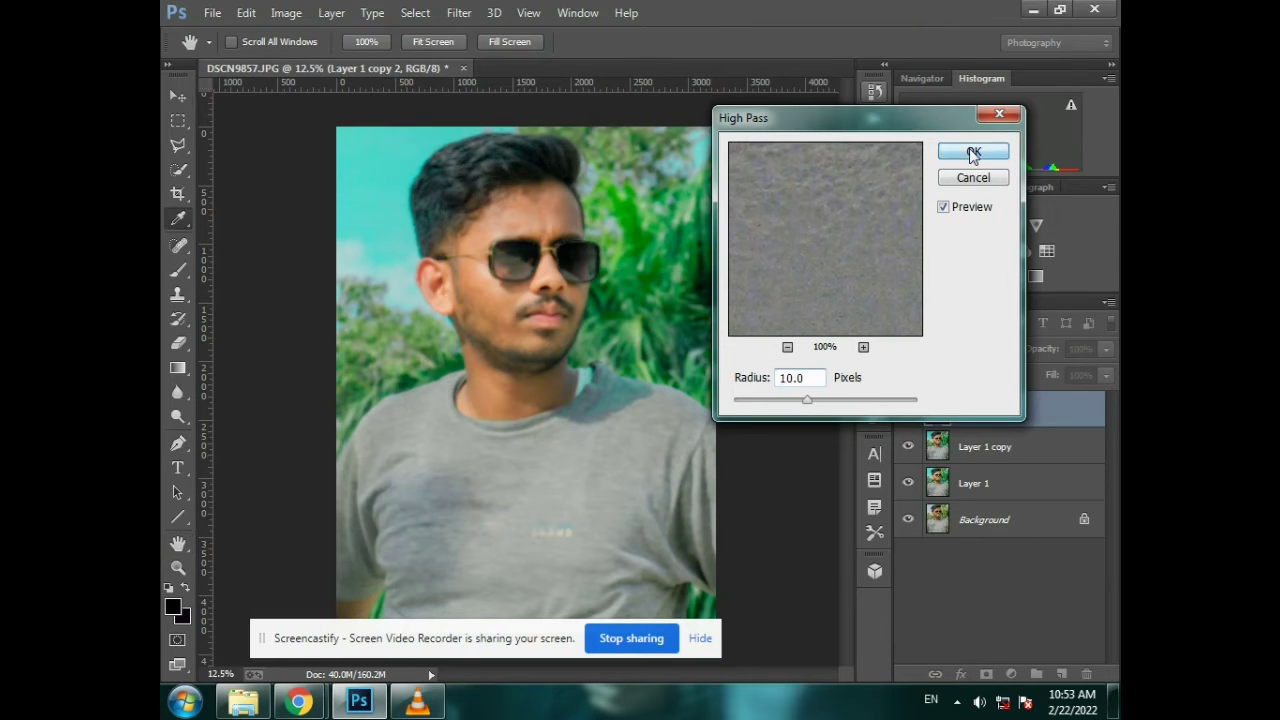
Apply a Gaussian Blur with a radius of 4.0 pixels to the High Pass layer
{"action": "left_click", "coordinate": [454, 15]}
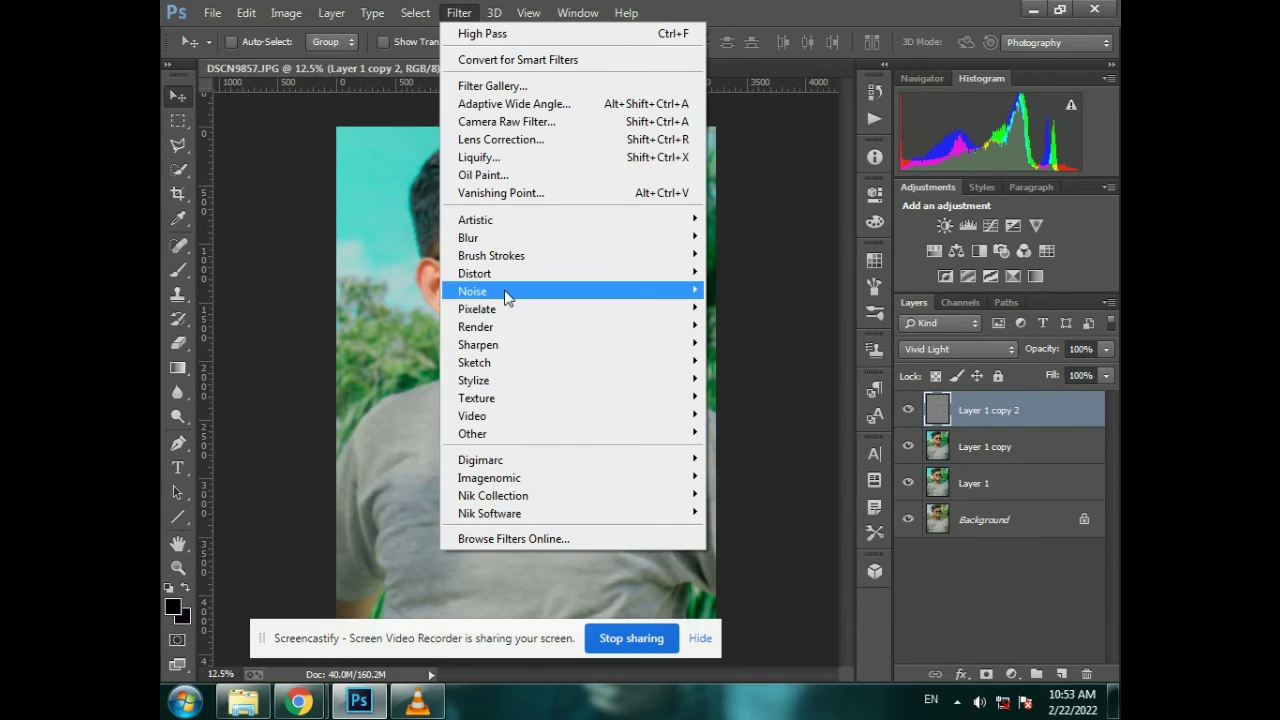
{"action": "mouse_move", "coordinate": [474, 240]}
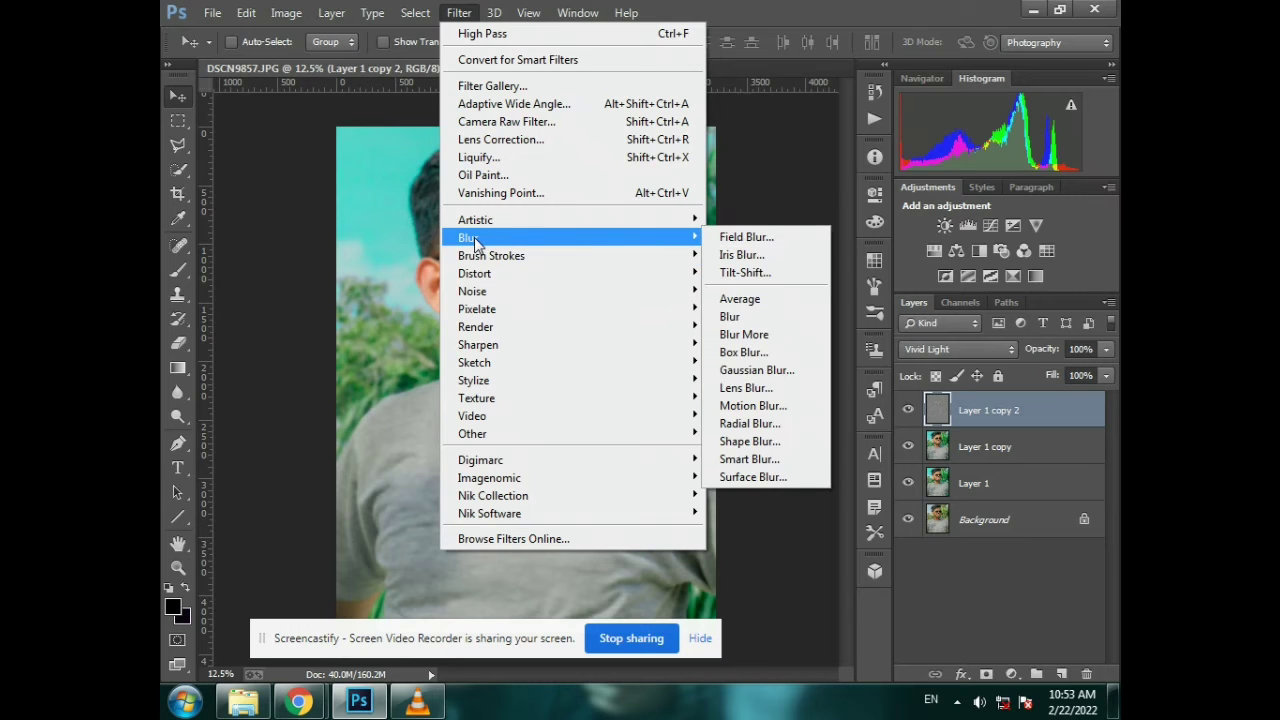
{"action": "left_click", "coordinate": [748, 372]}
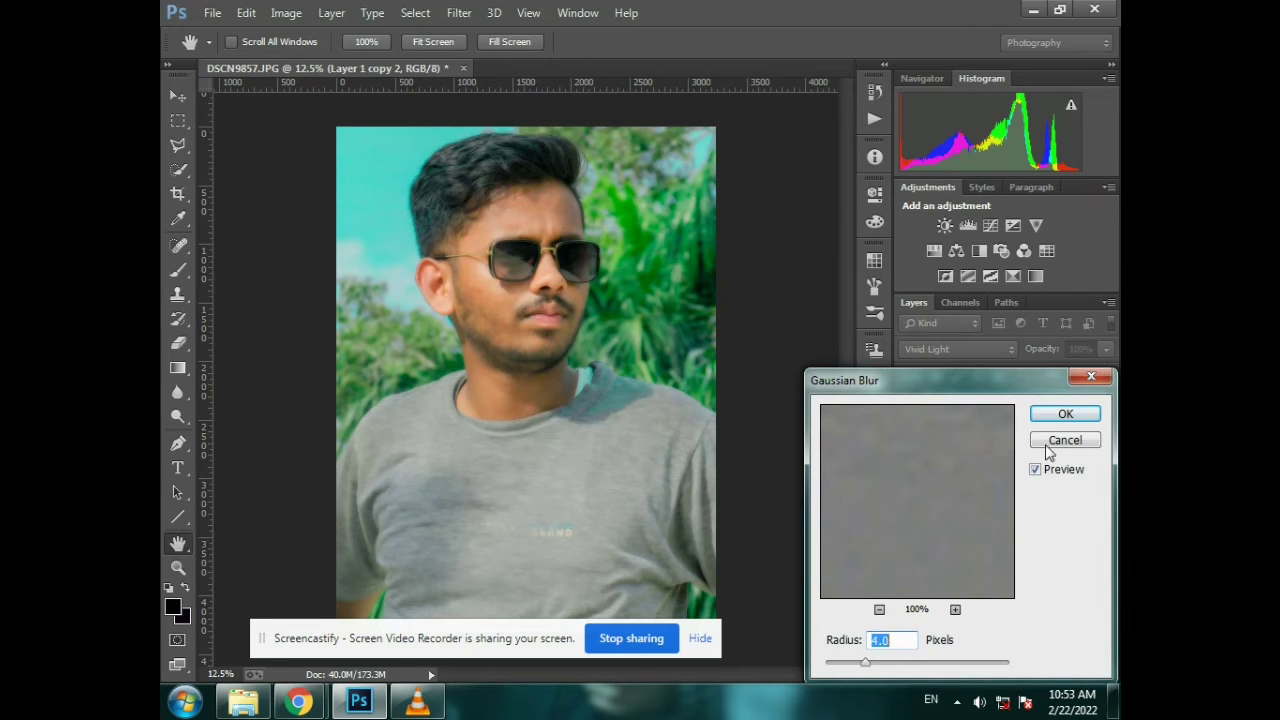
{"action": "left_click", "coordinate": [1063, 412]}
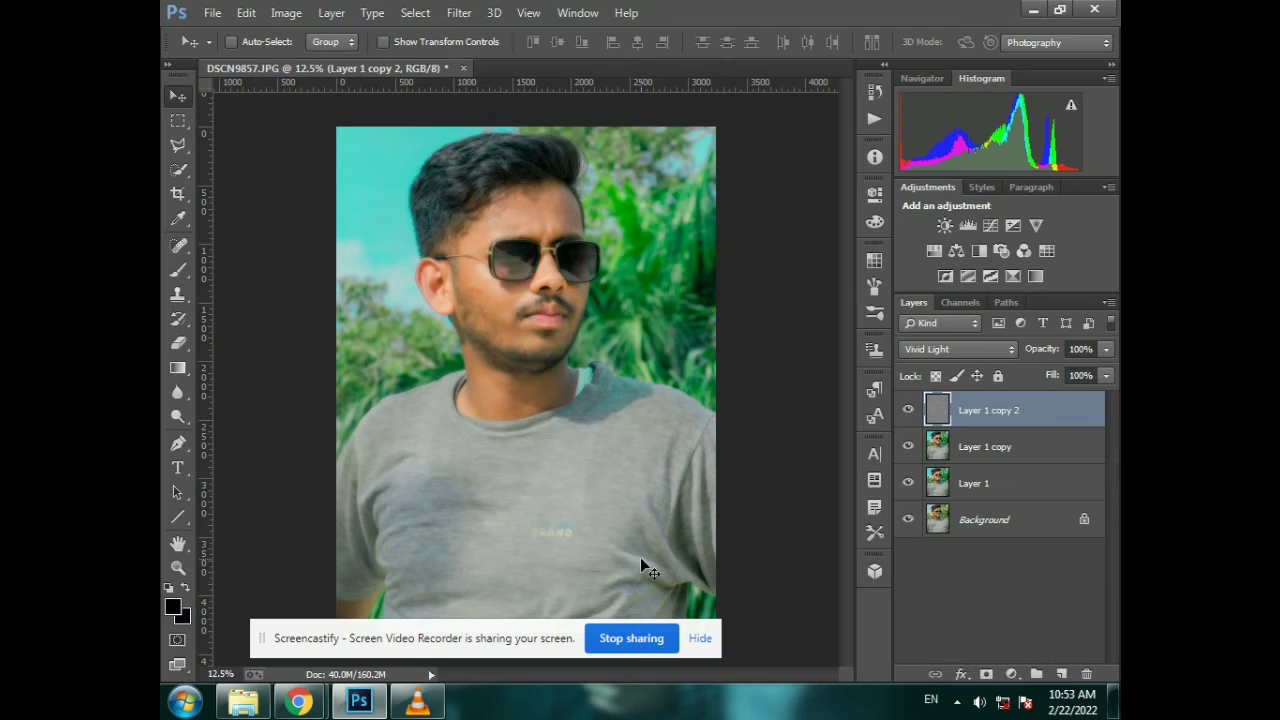
Add a black layer mask to Layer 1 copy 2 and paint it white over the facial skin with the Brush tool
{"action": "left_click", "coordinate": [983, 675], "text": "alt"}
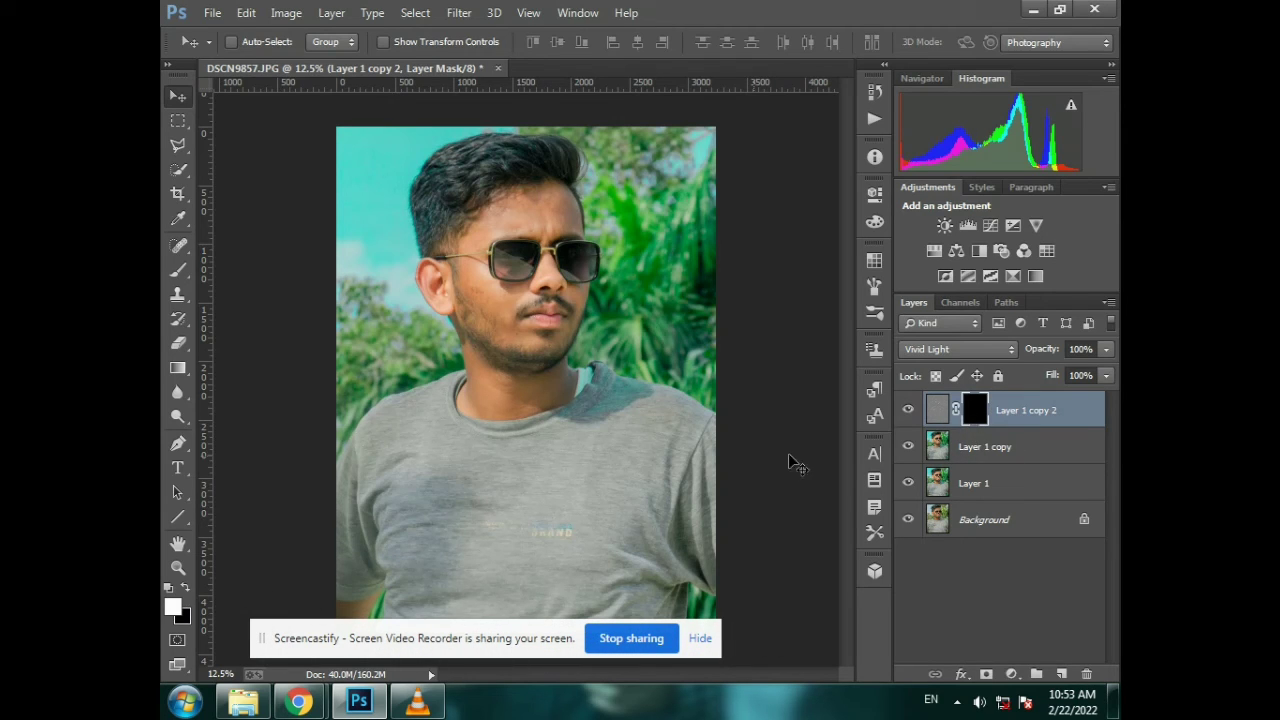
{"action": "left_click", "coordinate": [178, 274]}
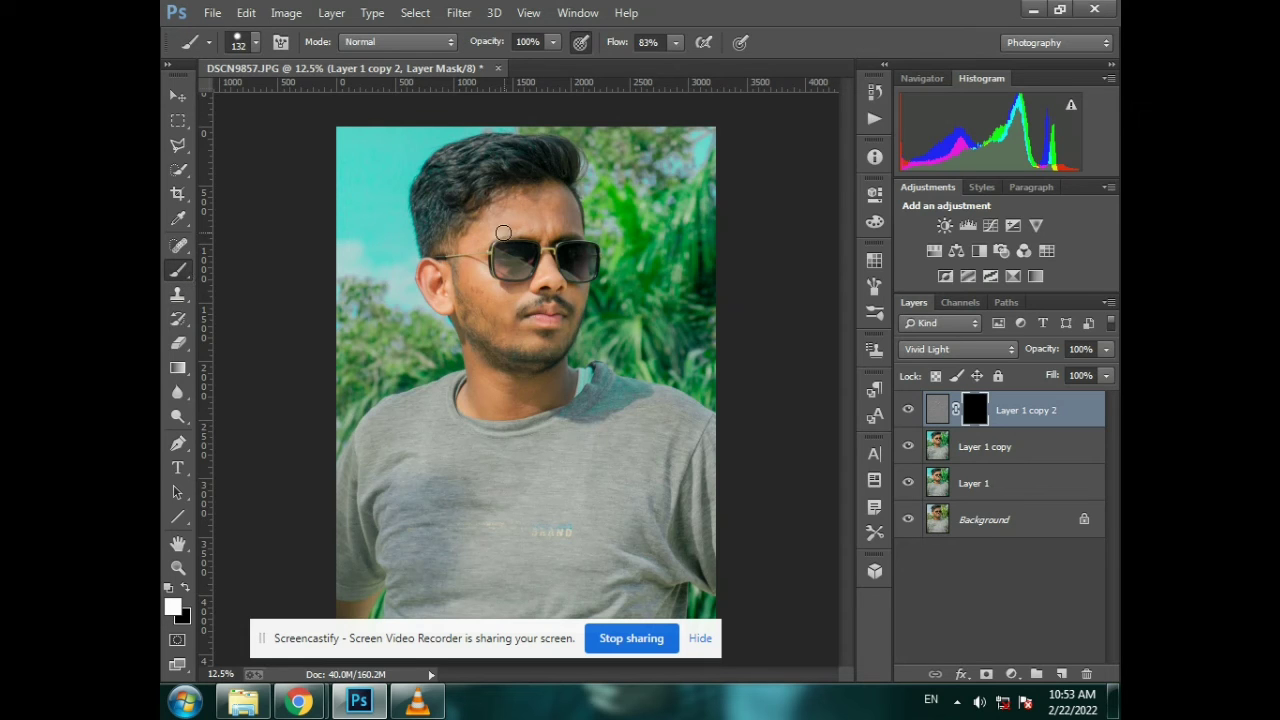
{"action": "key", "text": "ctrl+plus"}
{"action": "scroll", "coordinate": [509, 236], "scroll_direction": "up", "scroll_amount": 1}
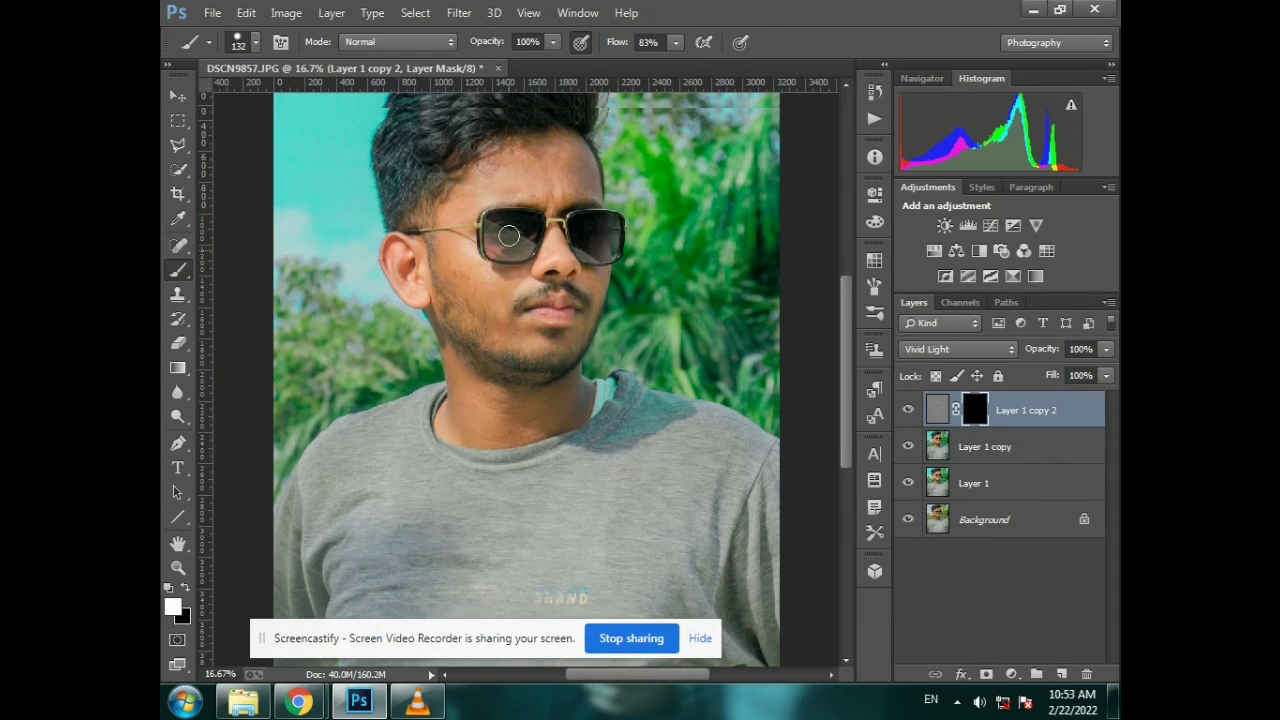
{"action": "scroll", "coordinate": [509, 236], "scroll_direction": "up", "scroll_amount": 1}
{"action": "key", "text": "ctrl+plus"}
{"action": "scroll", "coordinate": [614, 152], "scroll_direction": "up", "scroll_amount": 2}
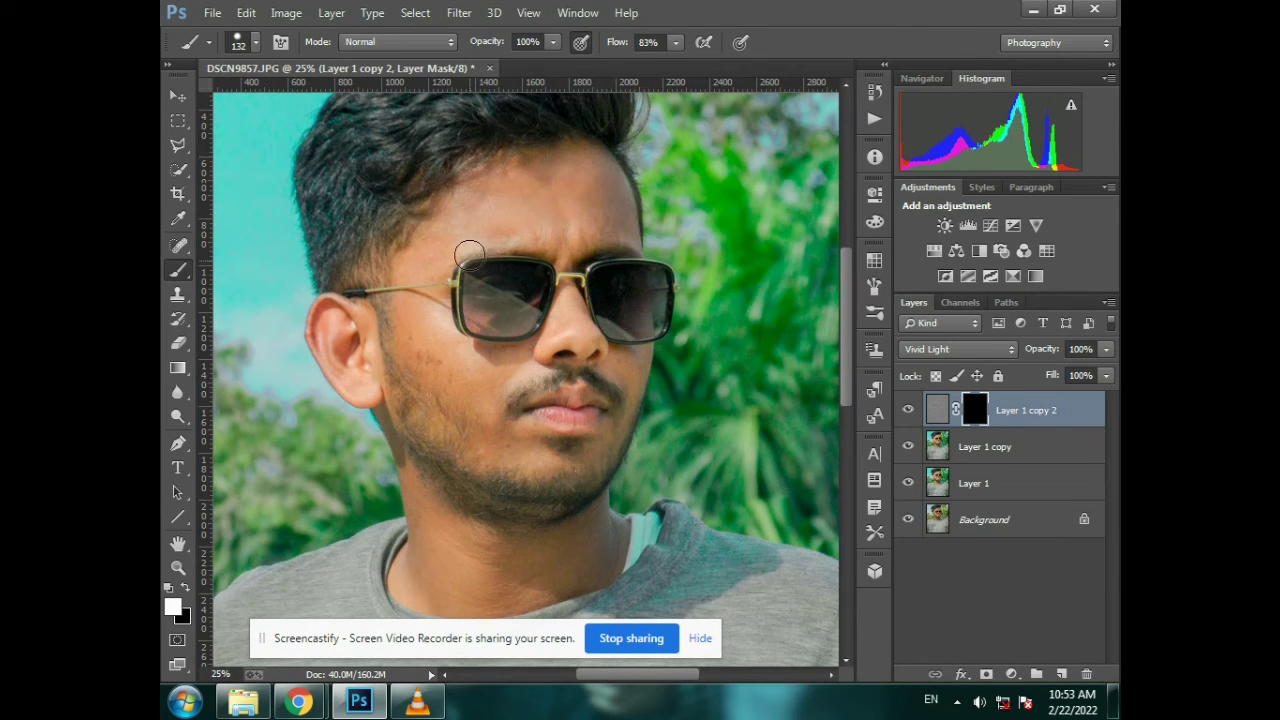
{"action": "left_click_drag", "start_coordinate": [546, 254], "coordinate": [517, 253]}
{"action": "left_click_drag", "start_coordinate": [615, 352], "coordinate": [572, 306]}
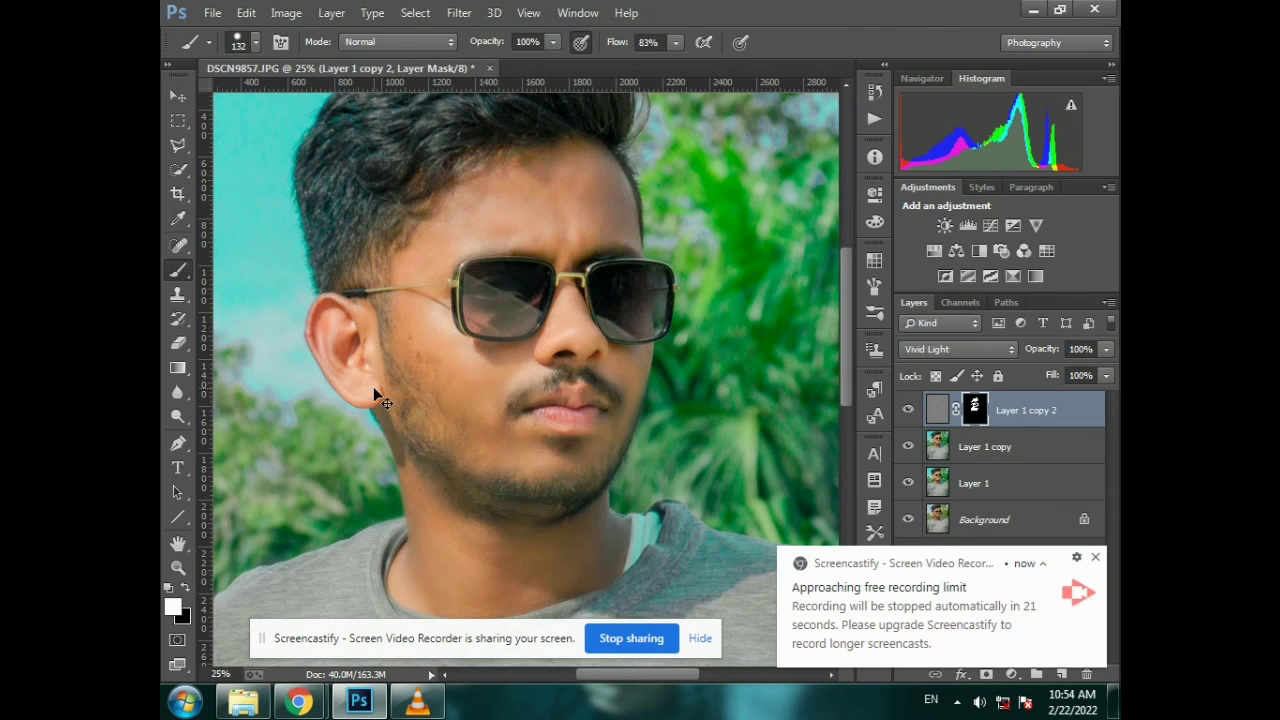
{"action": "key", "text": "ctrl+minus"}
{"action": "key", "text": "ctrl+minus"}
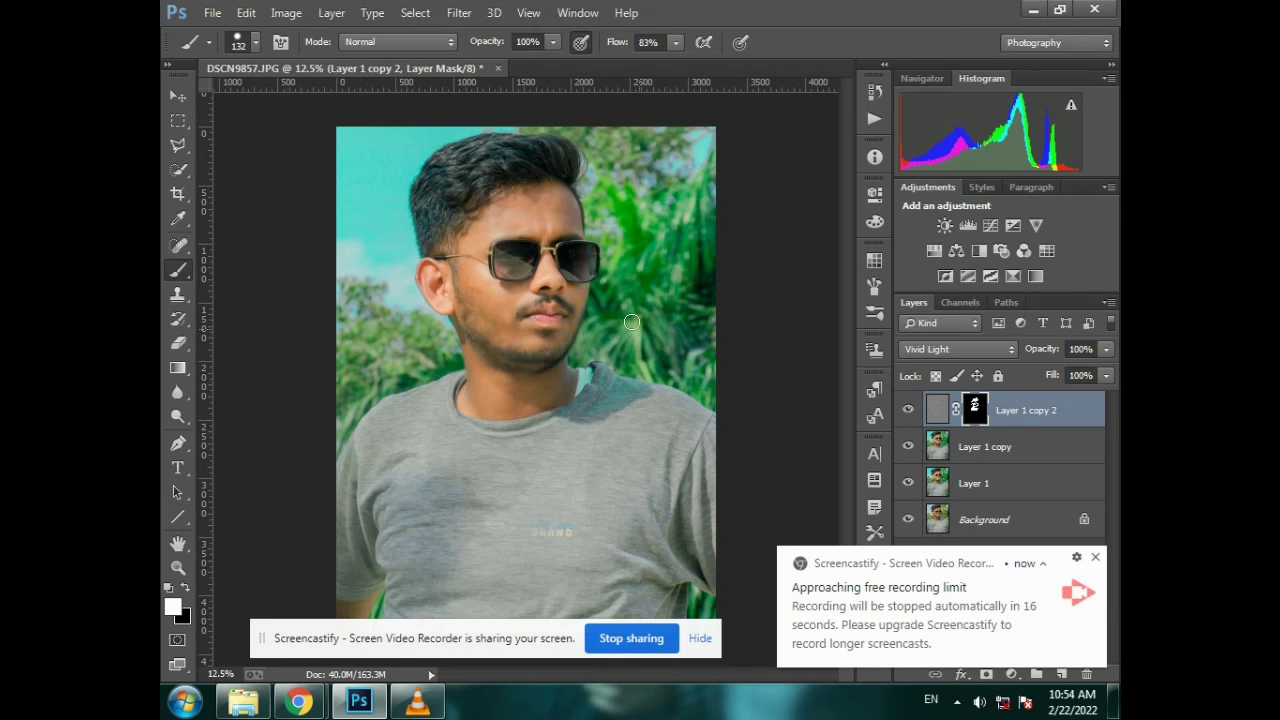
Dismiss the recording-limit notification and switch to the Move tool
{"action": "left_click", "coordinate": [1095, 557]}
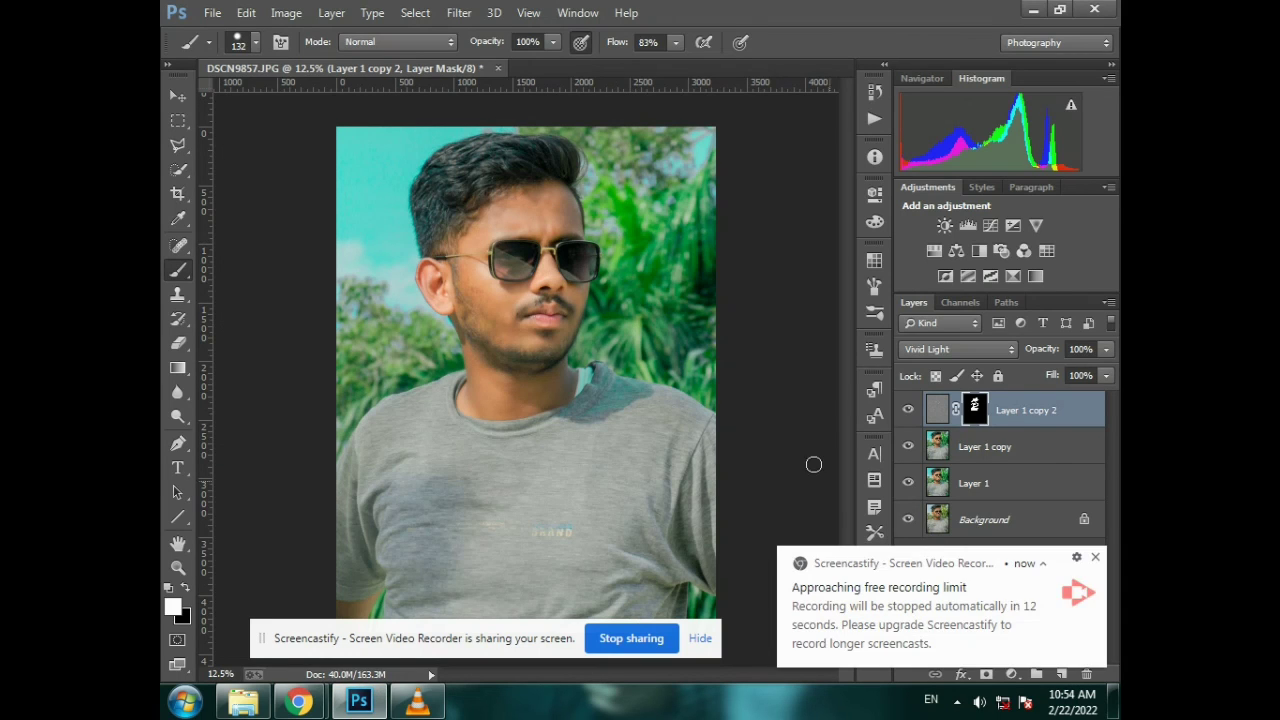
{"action": "left_click", "coordinate": [1095, 557]}
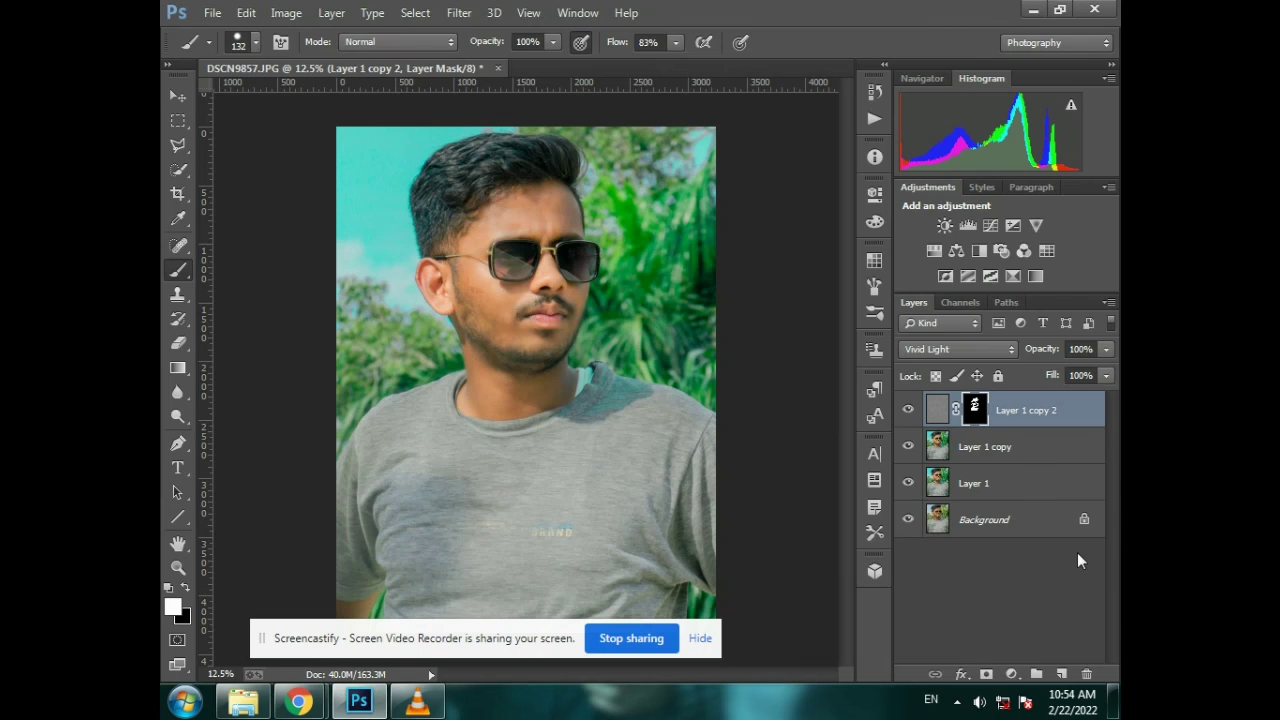
{"action": "left_click", "coordinate": [177, 96]}
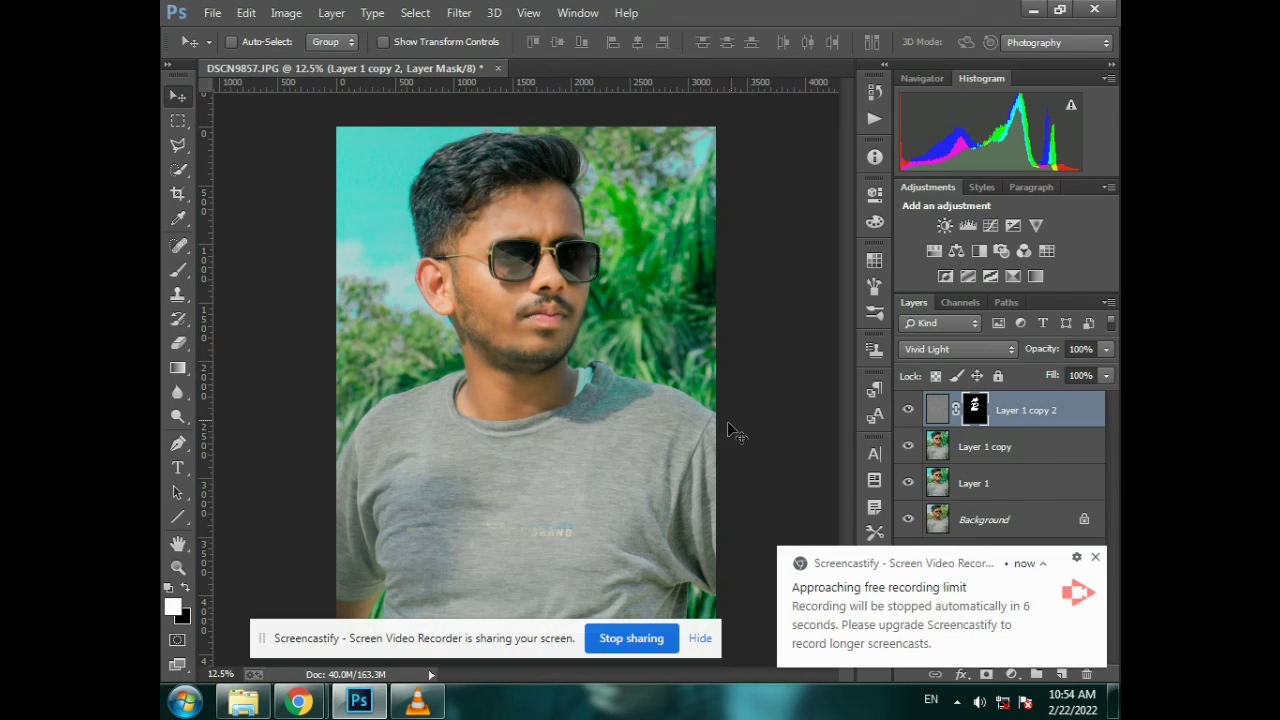